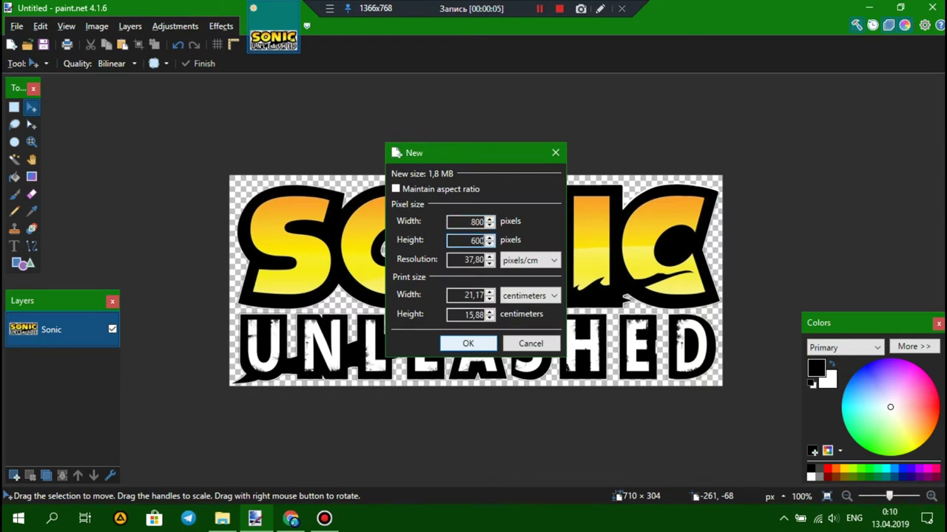
- Create a new 800 × 600 pixel image and erase its white background to transparency
key(Return)
click(14, 159)
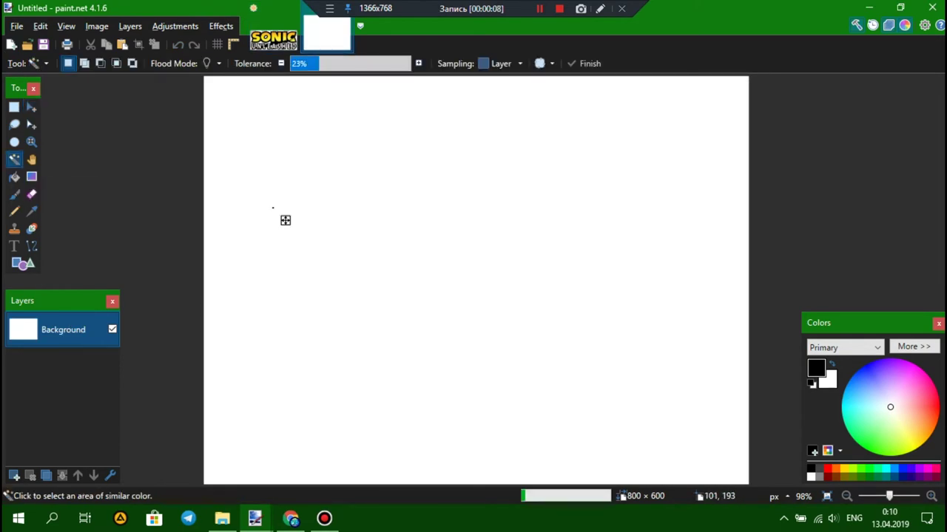
click(285, 219)
key(Delete)
- Add the text "SONIC" in NiseSegaSonic at size 144 and position it across the upper half of the canvas
click(14, 246)
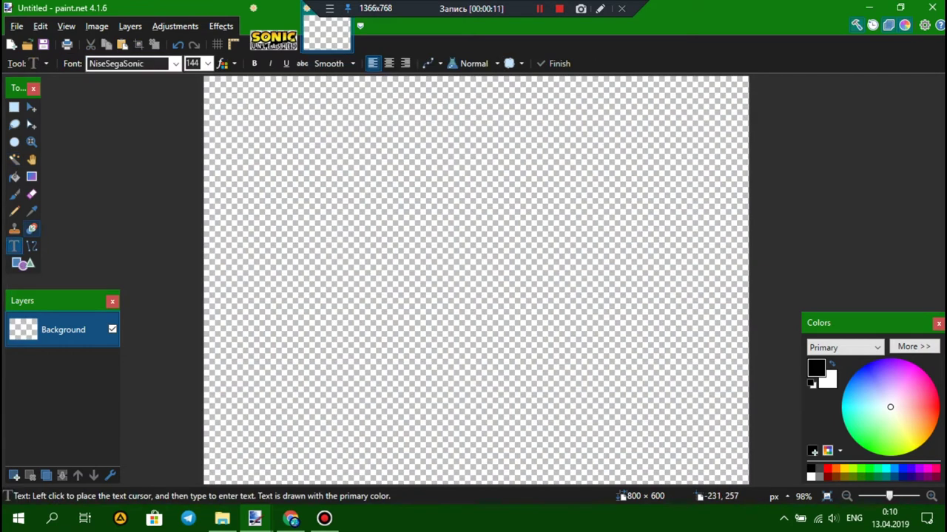
click(409, 206)
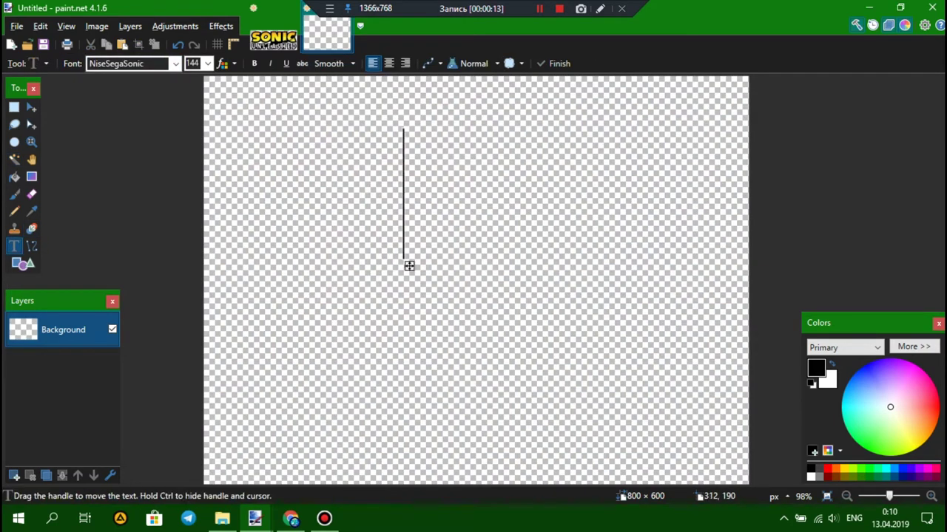
text(SONIC)
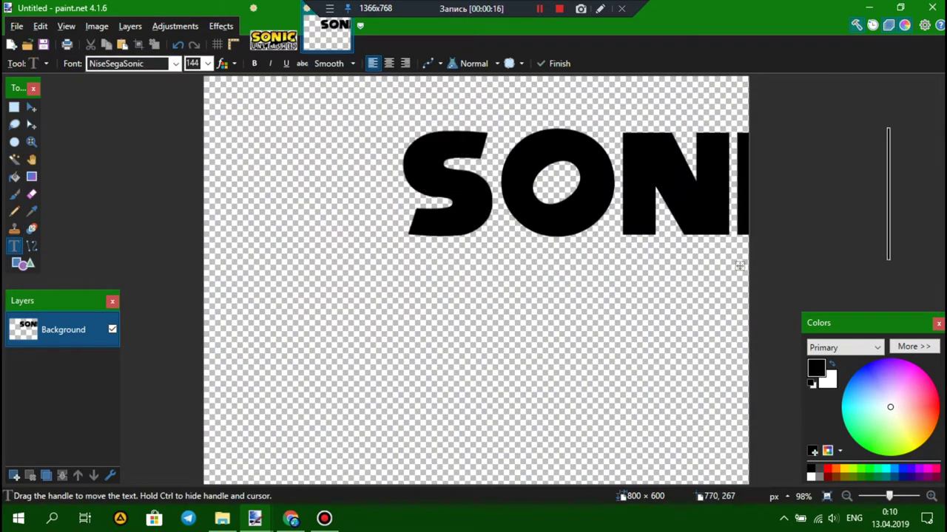
drag(738, 266, 586, 293)
key(Escape)
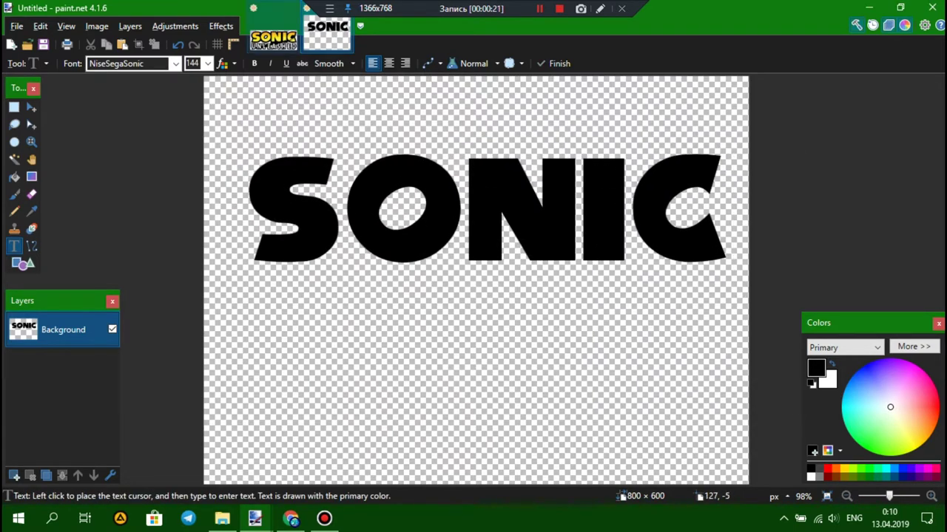
- Sample orange from the top of the S in the Sonic Unleashed logo as primary colour and yellow from its bottom as secondary
click(274, 37)
key(k)
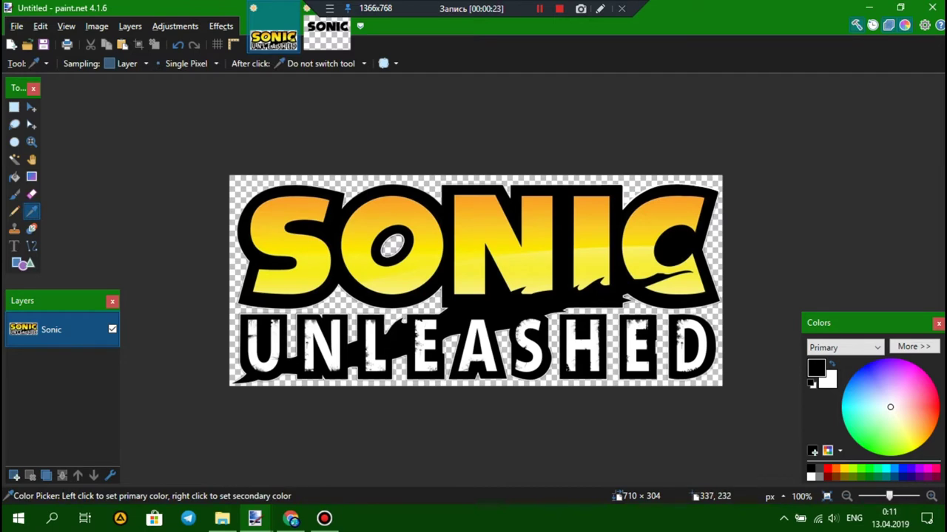
scroll(300, 199, up, 12)
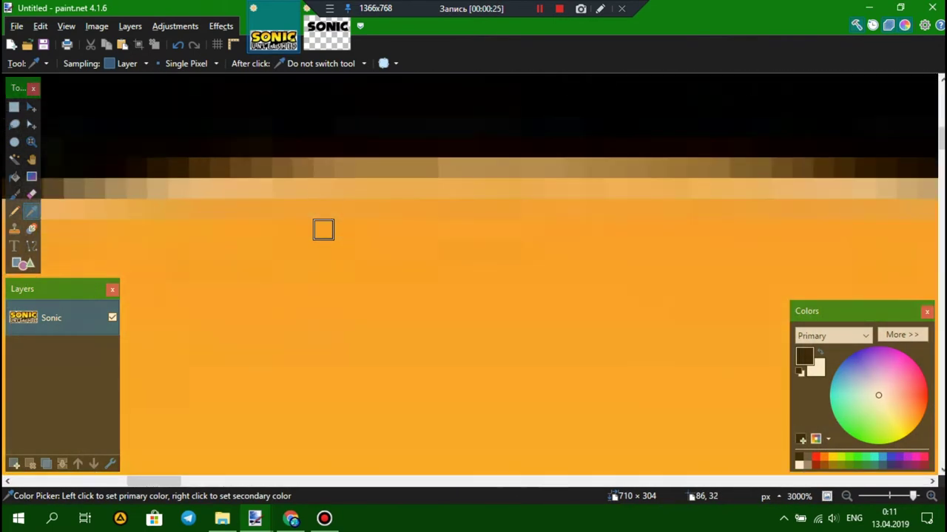
click(323, 250)
scroll(323, 250, down, 8)
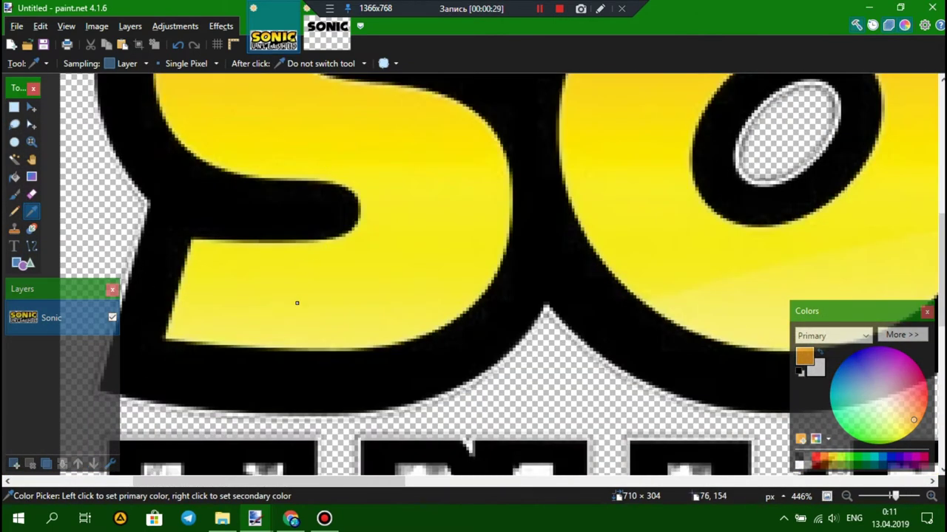
scroll(296, 302, up, 6)
right_click(318, 328)
scroll(319, 329, down, 12)
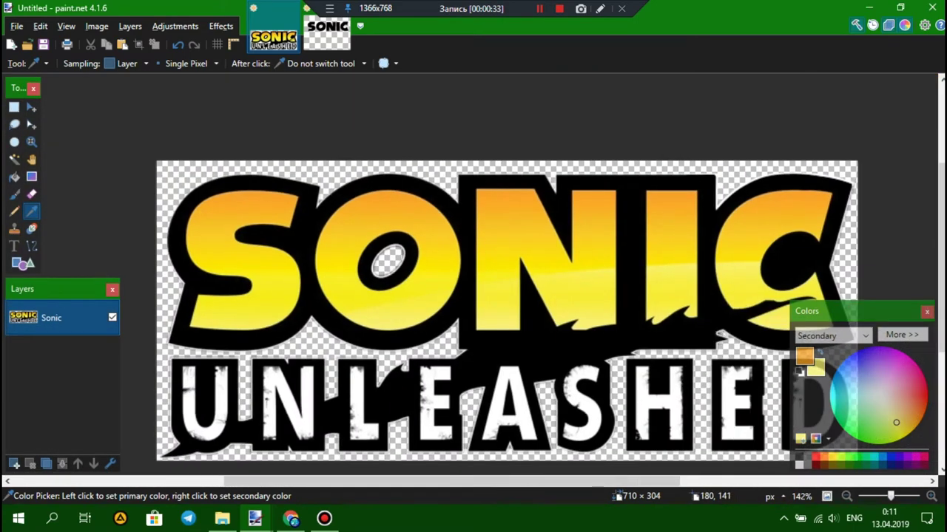
- Select the black SONIC letters in the new image by selecting the transparent area and inverting the selection
click(326, 34)
click(14, 159)
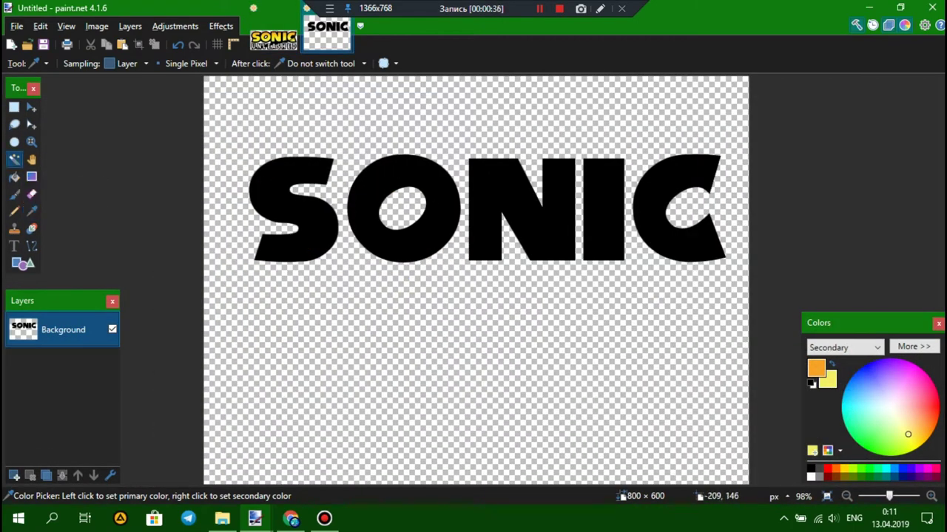
click(350, 357)
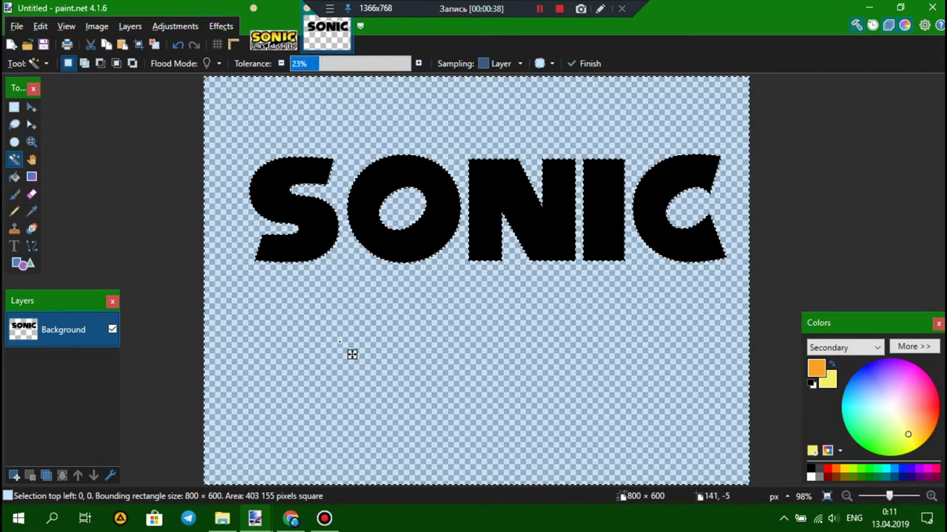
key(ctrl+i)
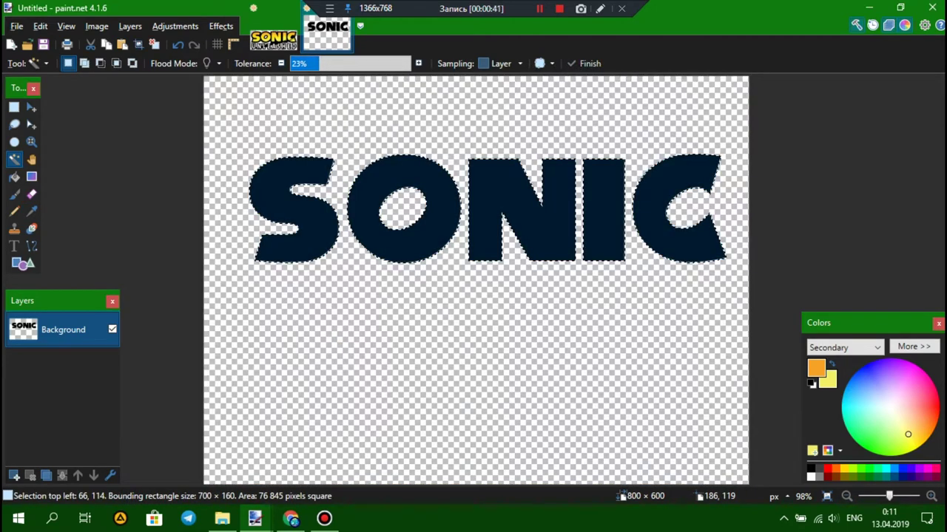
- Fill the selected letters with a vertical linear gradient from orange at the top to yellow at the bottom, then deselect
click(32, 177)
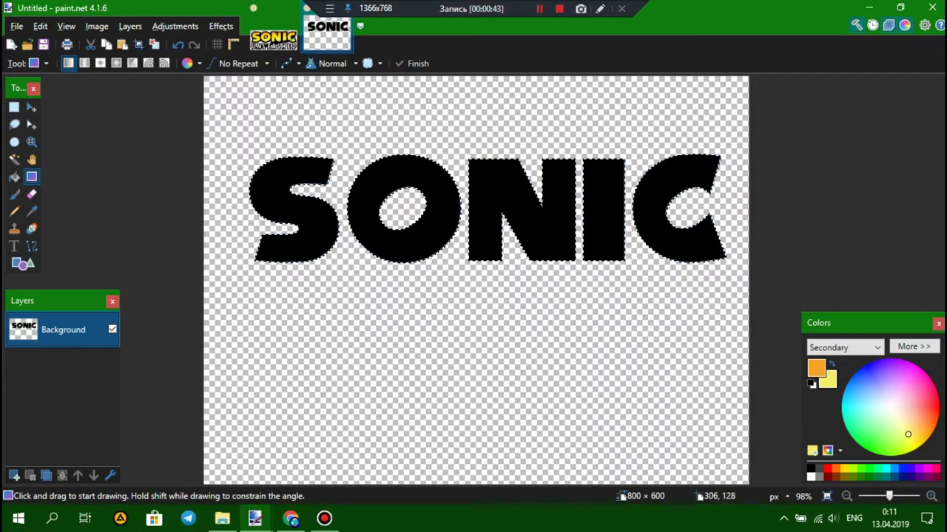
scroll(576, 163, up, 4)
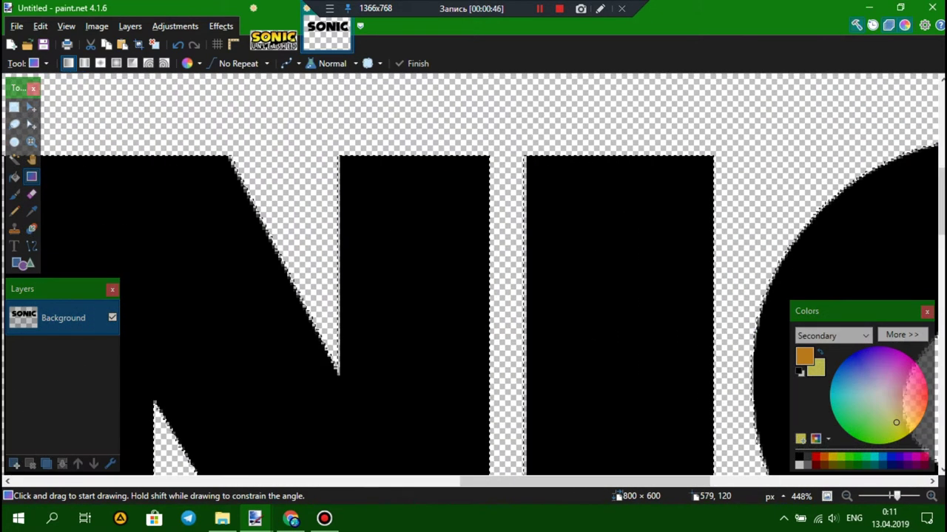
drag(595, 175, 594, 459)
scroll(597, 197, down, 3)
key(ctrl+d)
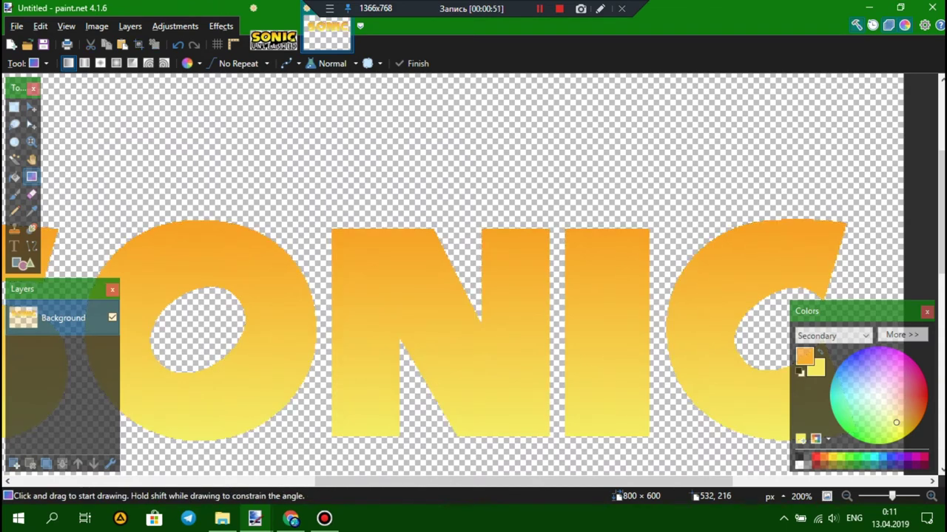
key(ctrl+b)
scroll(515, 306, down, 1)
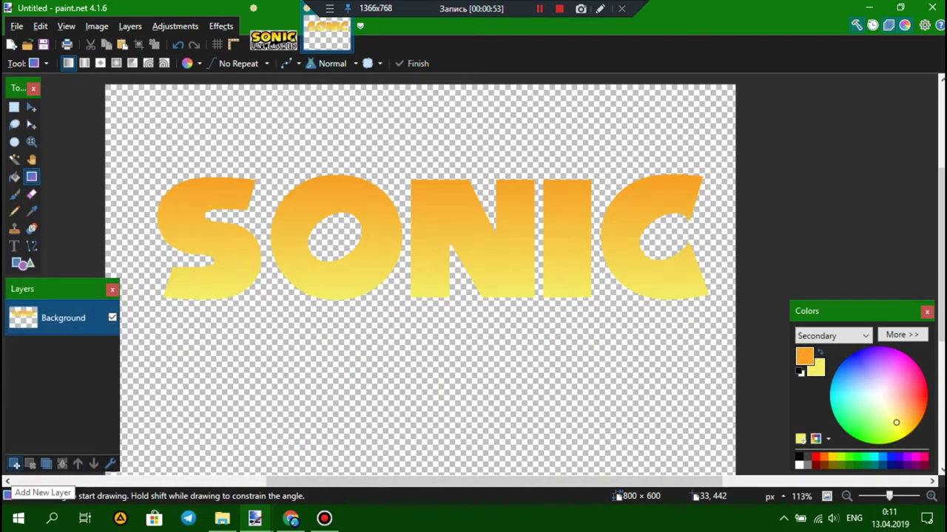
- Add a new layer above the SONIC lettering
click(14, 464)
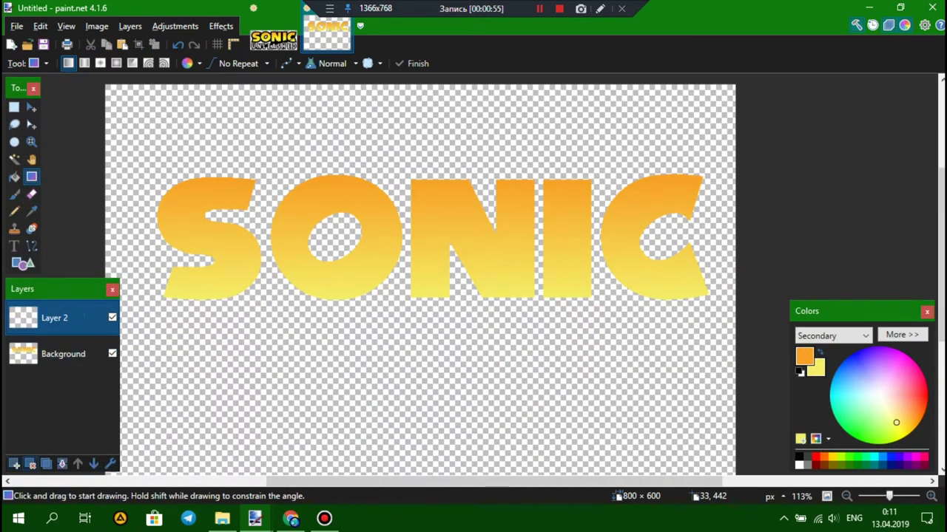
ctrl+scroll(378, 315, down, 1)
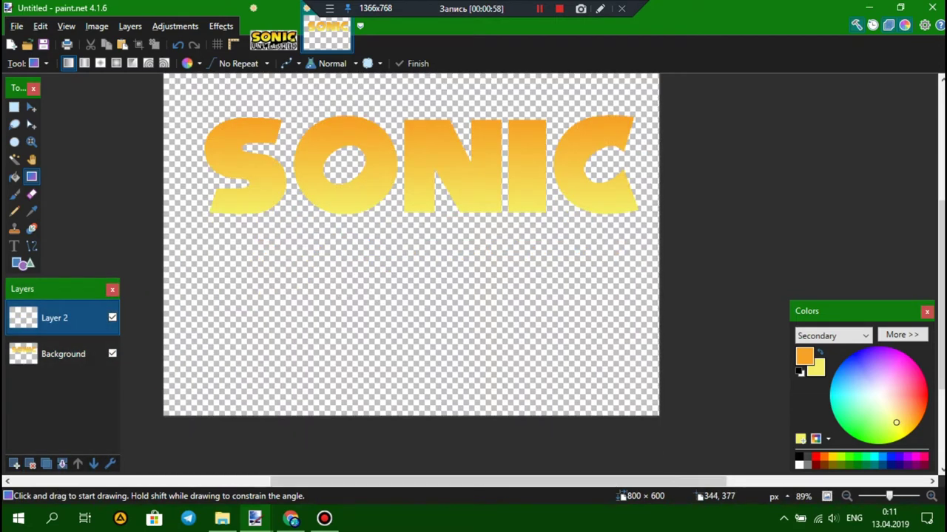
scroll(376, 278, up, 3)
scroll(376, 278, left, 3)
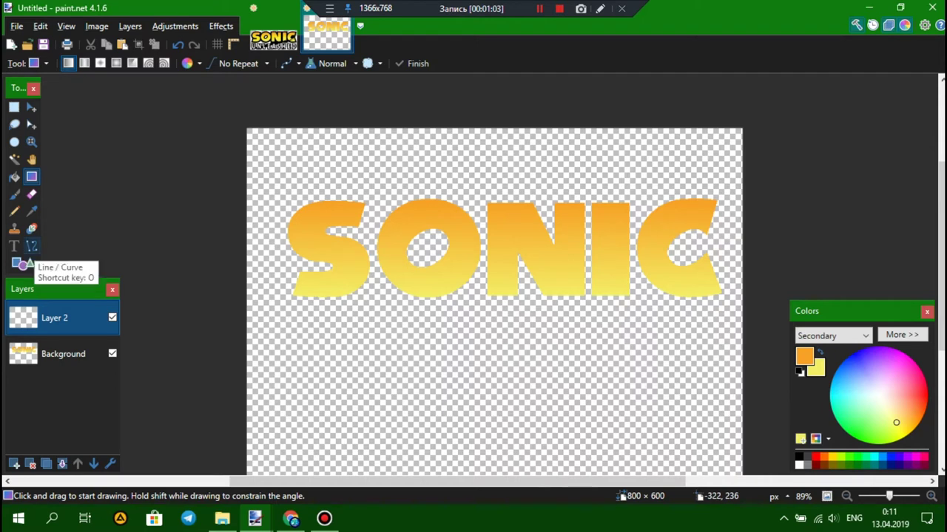
- Draw a filled white circle about 699 px across over the lower part of the letters on the new layer
click(22, 263)
click(94, 62)
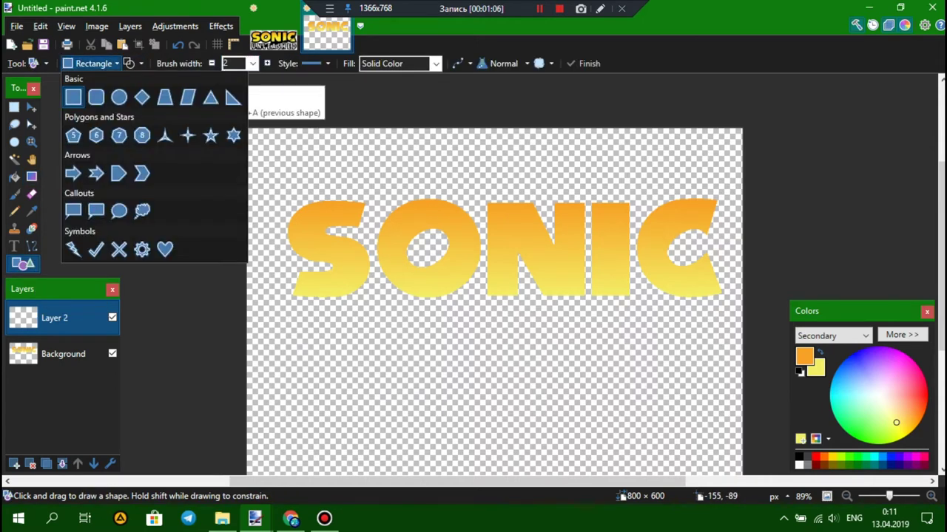
click(127, 97)
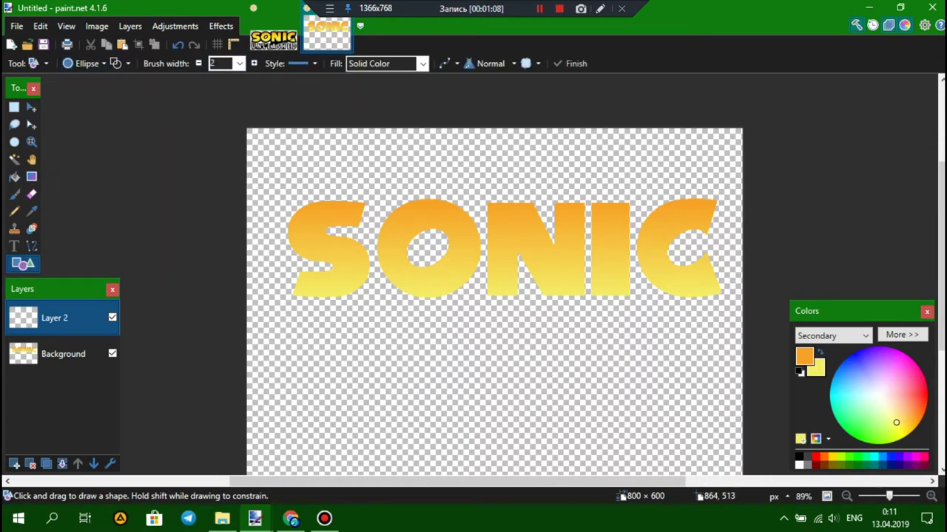
click(800, 466)
click(820, 352)
click(804, 357)
scroll(545, 385, down, 6)
scroll(540, 386, down, 1)
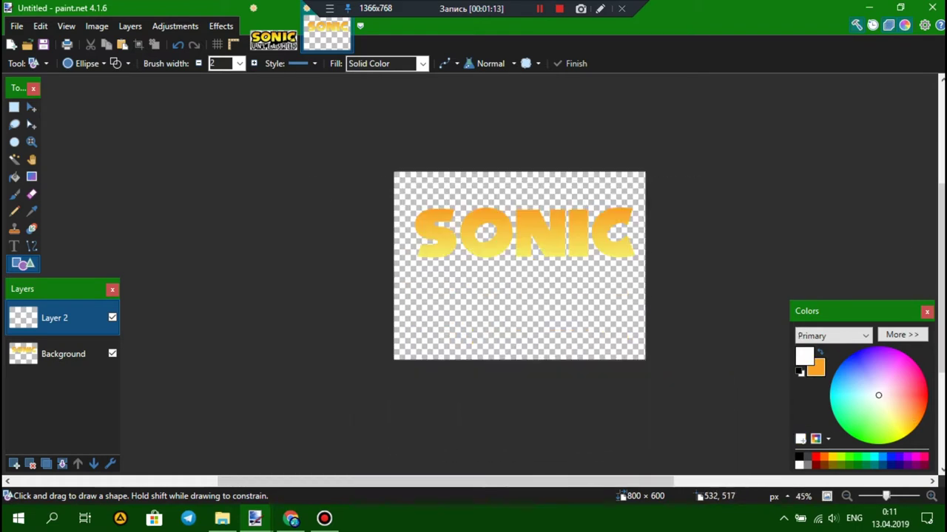
scroll(551, 346, right, 2)
drag(284, 229, 697, 444)
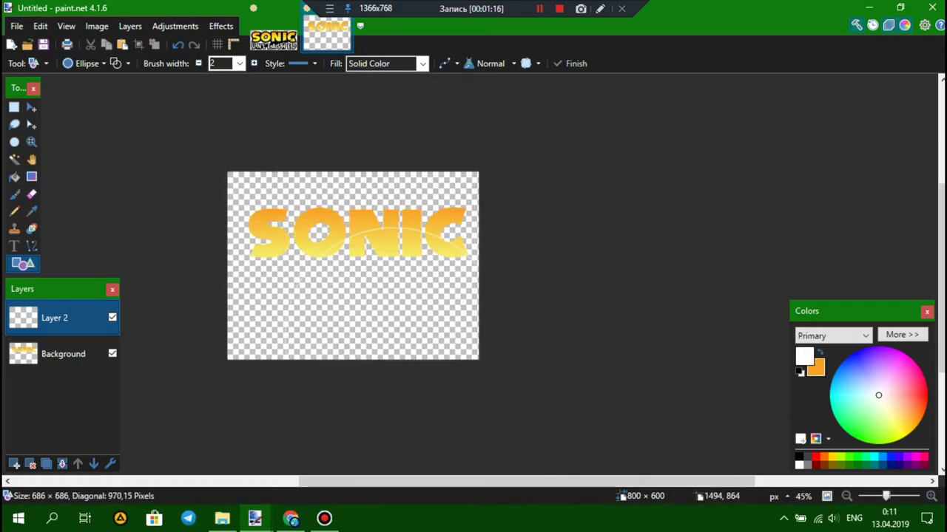
drag(521, 464, 525, 469)
click(121, 62)
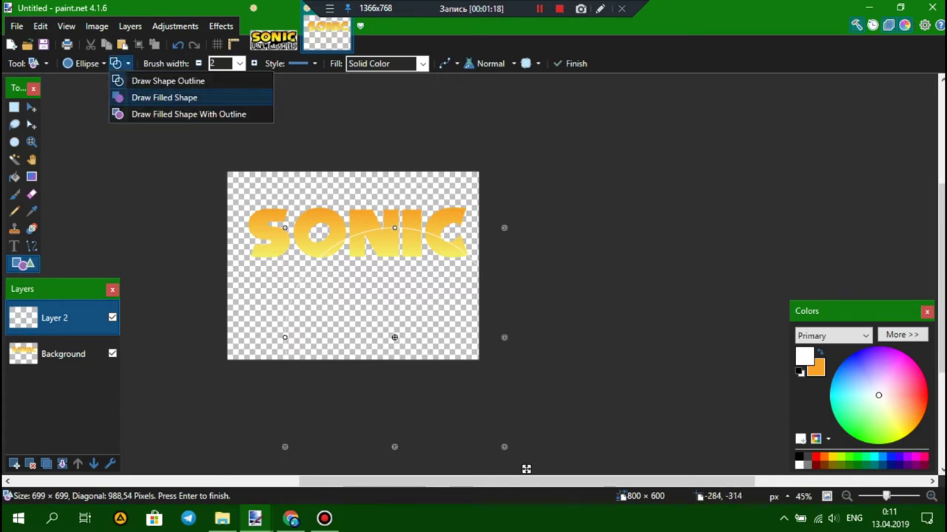
click(164, 97)
- Stretch and reposition the white ellipse so its upper edge curves across the letters from the O to the C
drag(526, 467, 614, 463)
drag(415, 228, 413, 224)
drag(240, 336, 238, 336)
drag(375, 309, 365, 312)
drag(604, 467, 730, 402)
drag(207, 311, 231, 311)
- Select the area outside the letters on the Background layer, delete it from Layer 2, and deselect
click(63, 353)
click(14, 159)
click(314, 307)
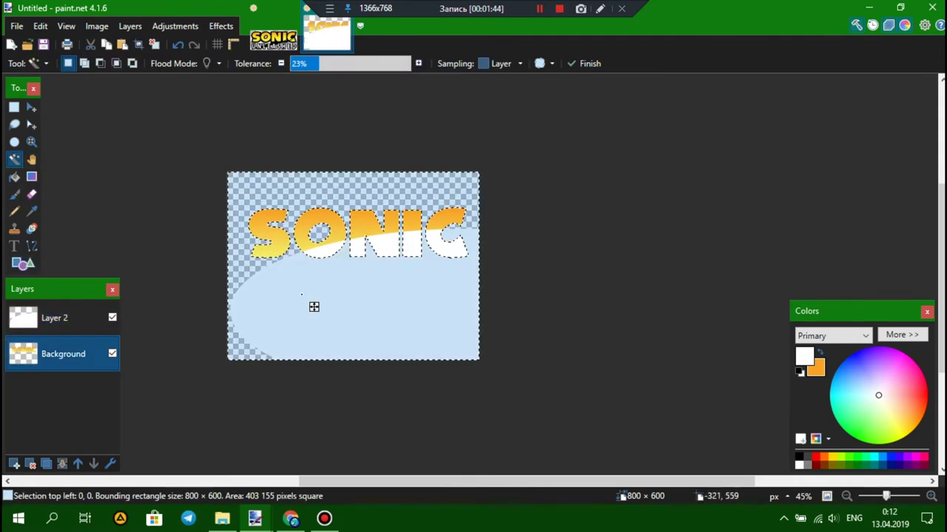
click(63, 318)
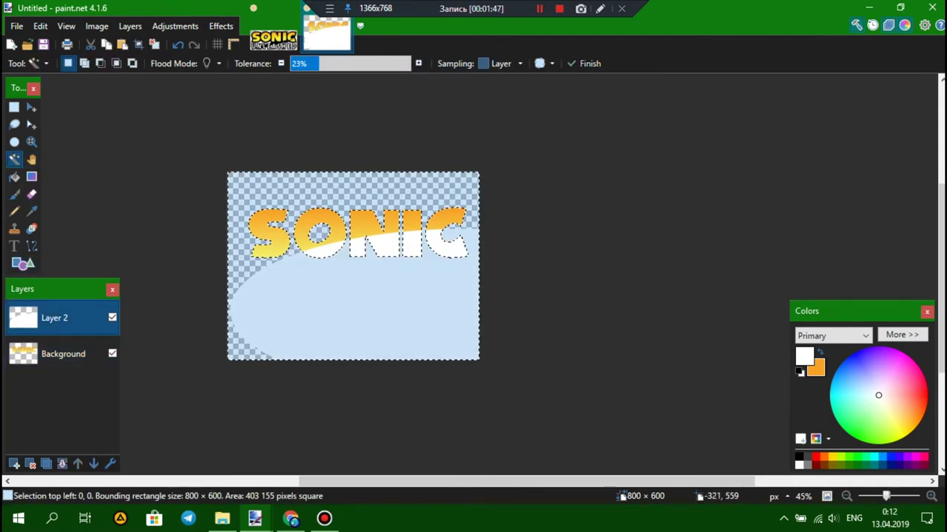
key(Delete)
key(ctrl+d)
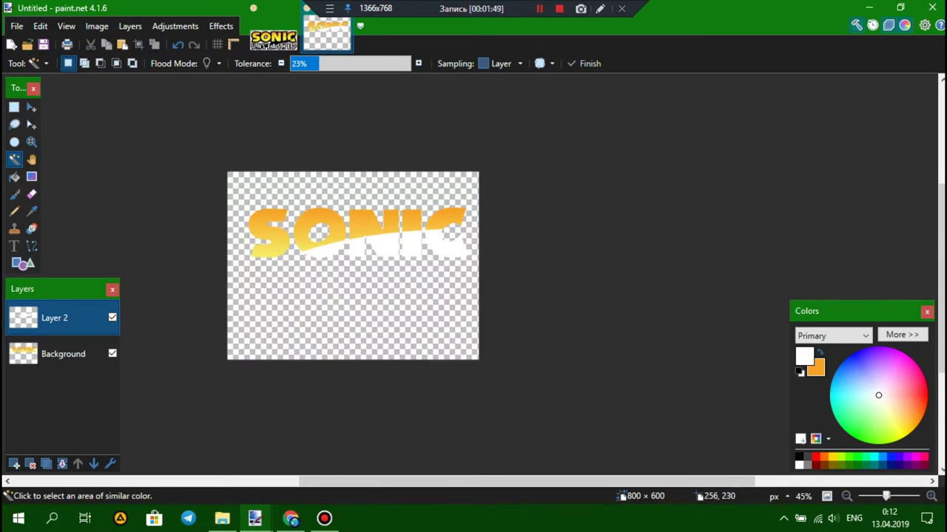
- Select the white parts of the letters on Layer 2 with the Magic Wand at 68% tolerance
ctrl+scroll(397, 234, up, 5)
click(397, 234)
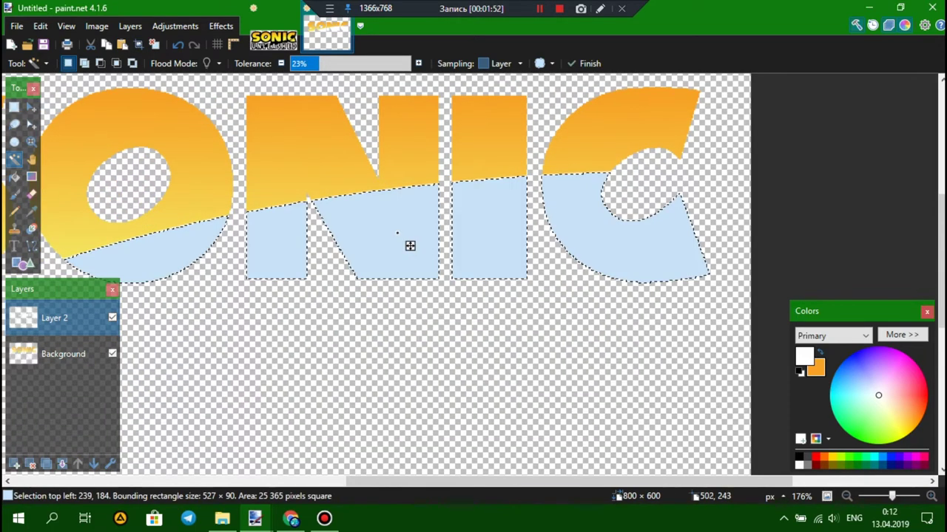
ctrl+scroll(410, 245, up, 3)
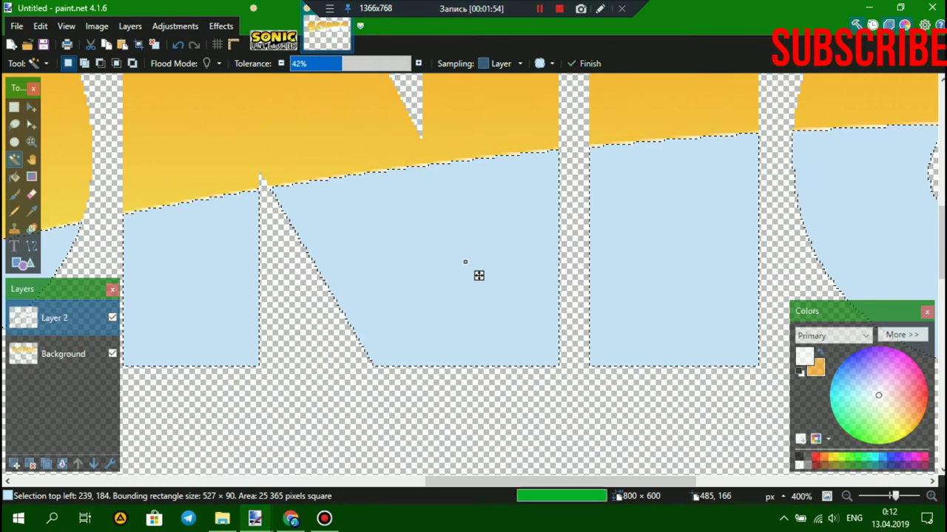
drag(379, 63, 372, 64)
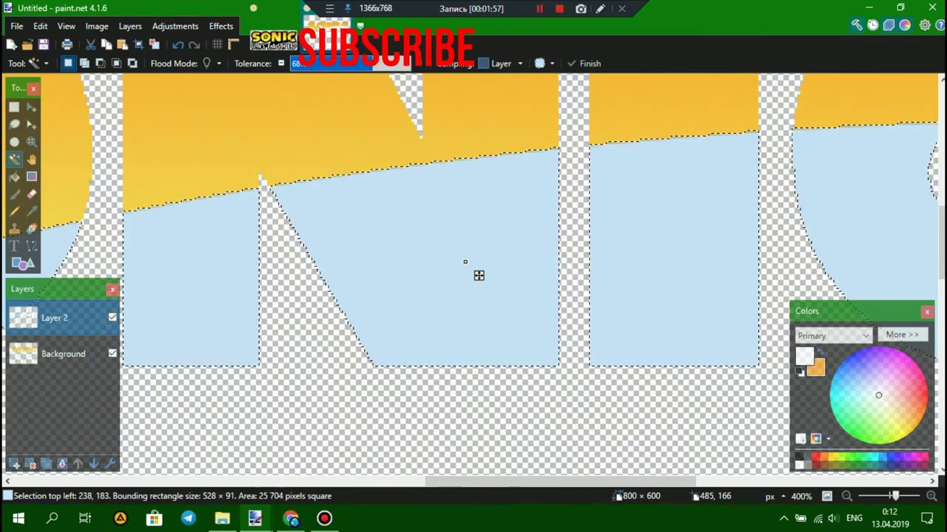
ctrl+scroll(478, 275, down, 2)
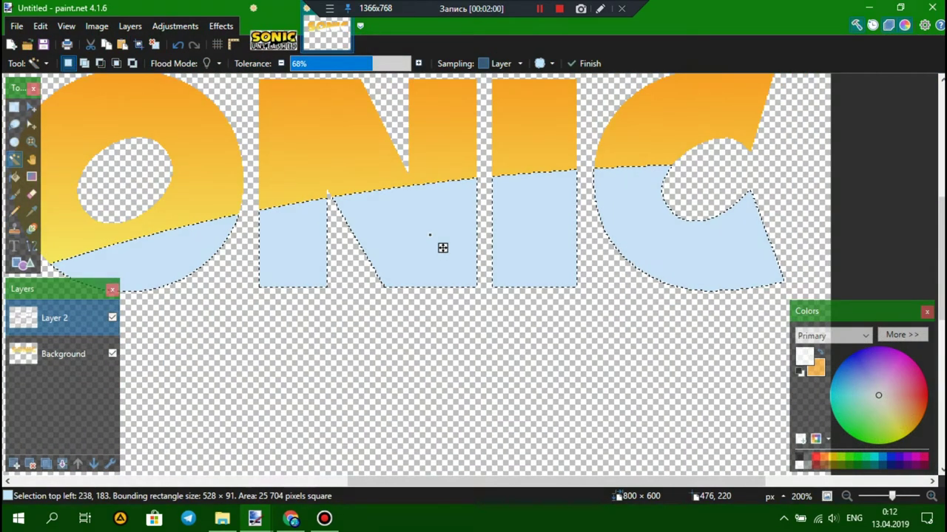
- Draw a linear transparency gradient downward across the selected white highlight, using black as the secondary colour
scroll(375, 227, left, 1)
click(31, 176)
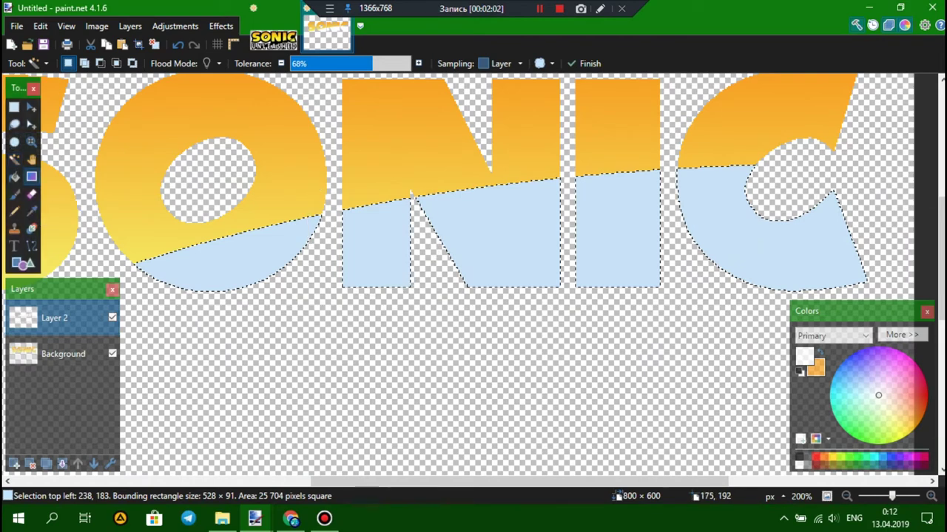
click(31, 176)
click(818, 369)
click(799, 457)
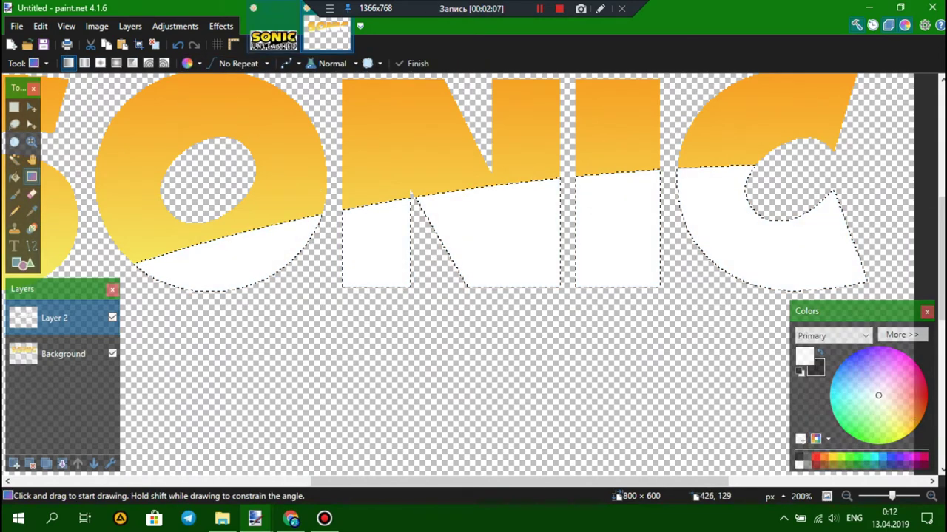
drag(599, 185, 613, 264)
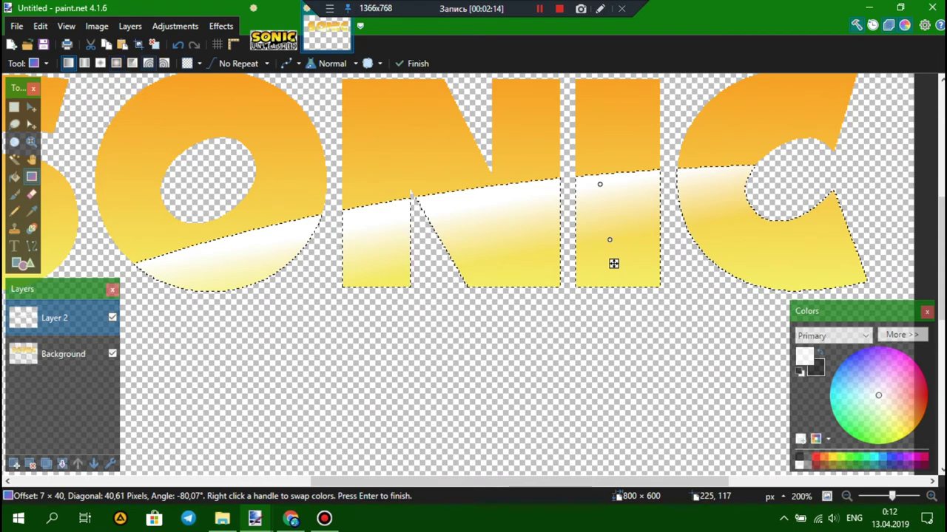
- Set the highlight gradient to Repeat Reflected, shift its end point slightly down, and deselect
click(238, 63)
click(241, 64)
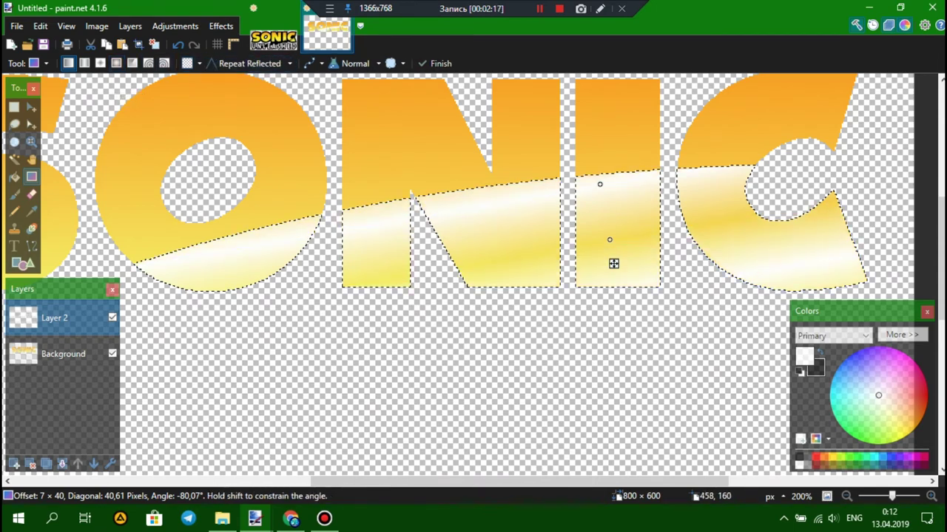
mouse_move(613, 263)
mouse_down()
mouse_move(605, 262)
mouse_move(607, 273)
mouse_up()
key(ctrl+d)
scroll(560, 268, down, 3)
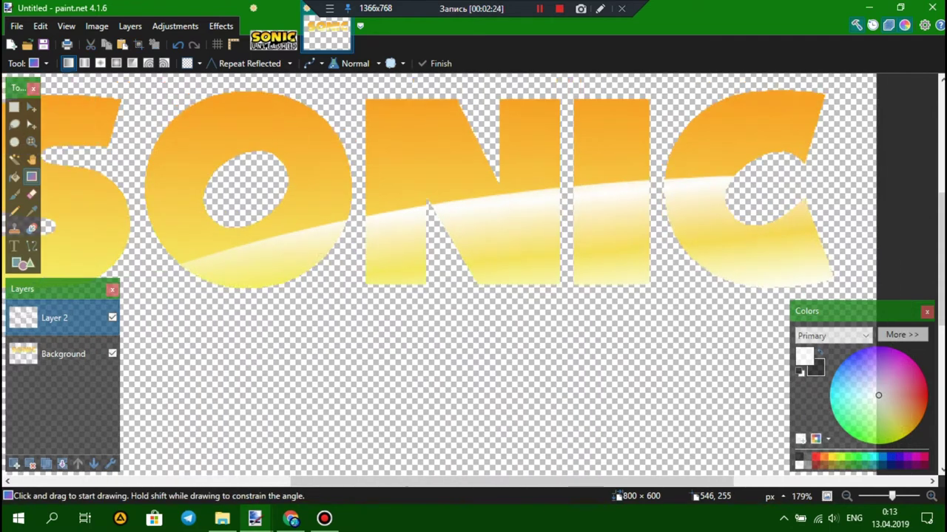
- Lower the opacity of Layer 2 to 124 and merge it down into the Background layer
key(F4)
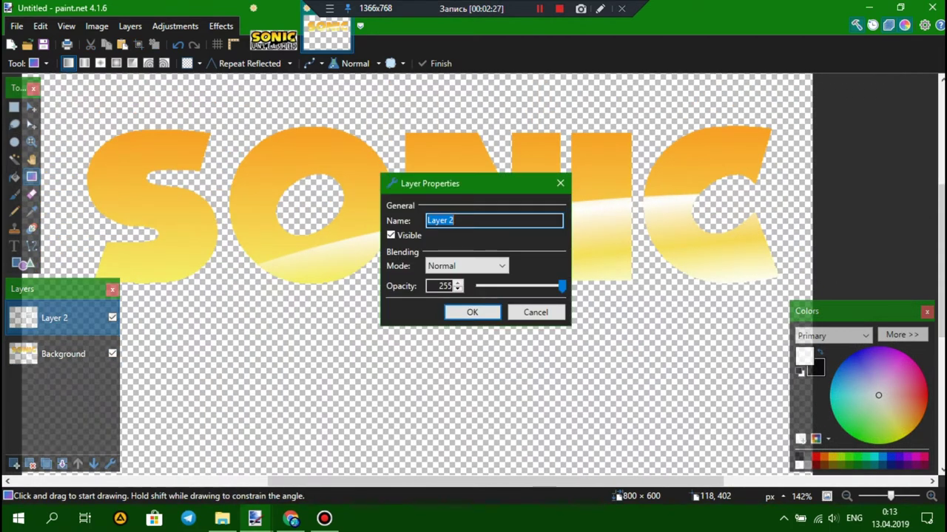
drag(562, 286, 518, 285)
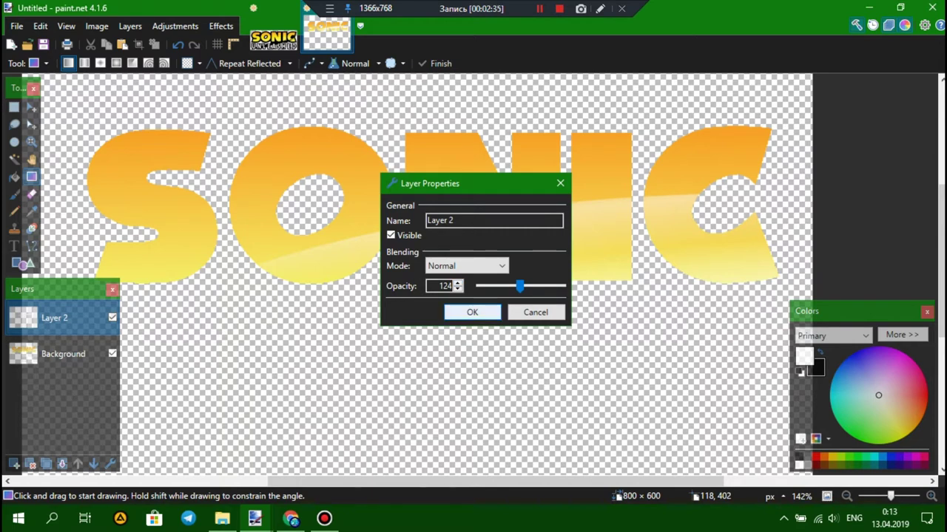
click(472, 312)
click(62, 464)
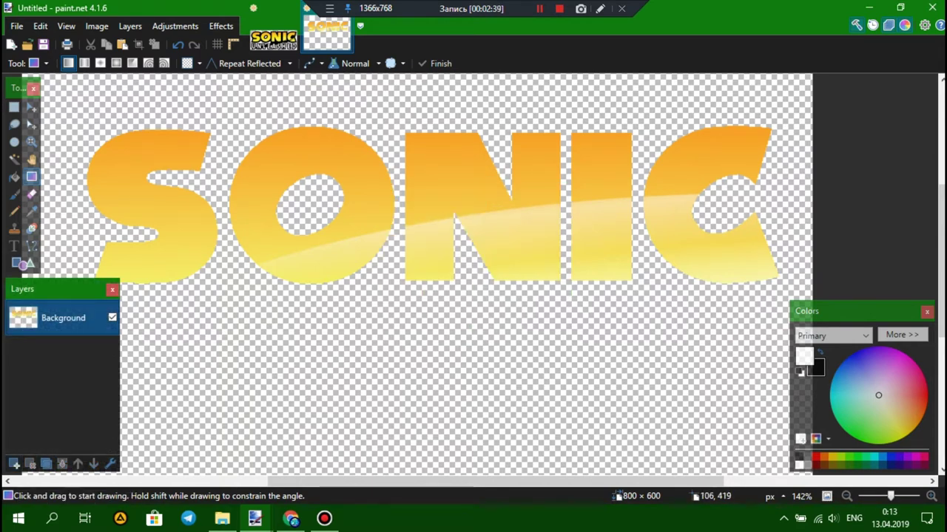
- Rename the merged Background layer as Sonic
key(F4)
text(Sonic)
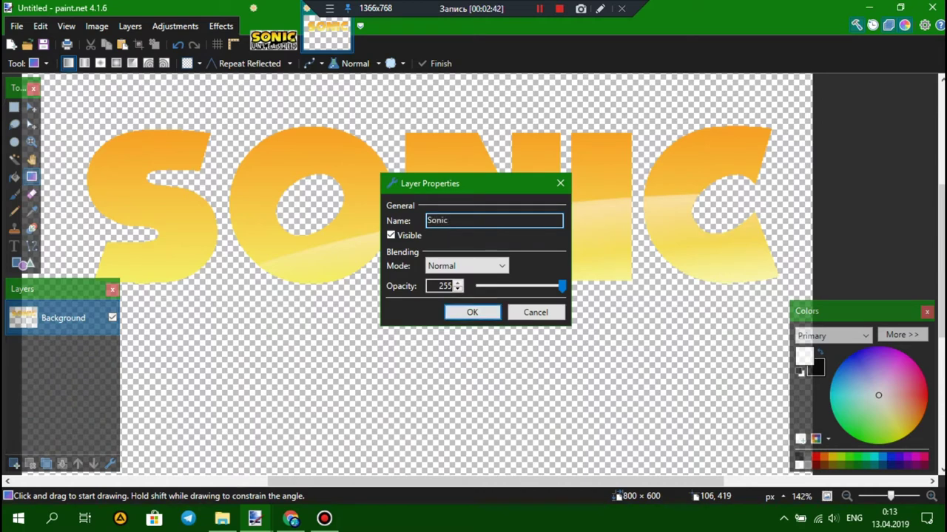
click(467, 313)
- Add a new layer and set the Text tool to the Tempo Std Heavy Condensed font at size 84
click(15, 464)
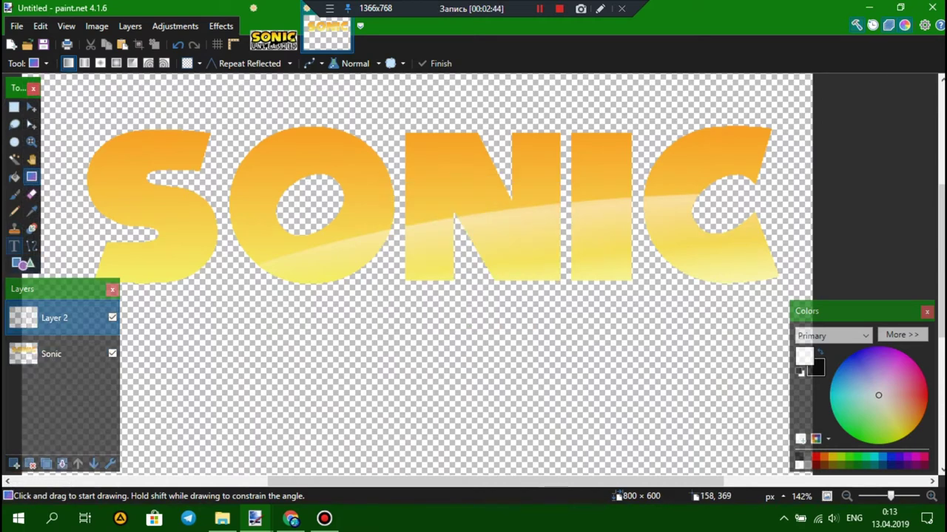
click(14, 246)
click(176, 64)
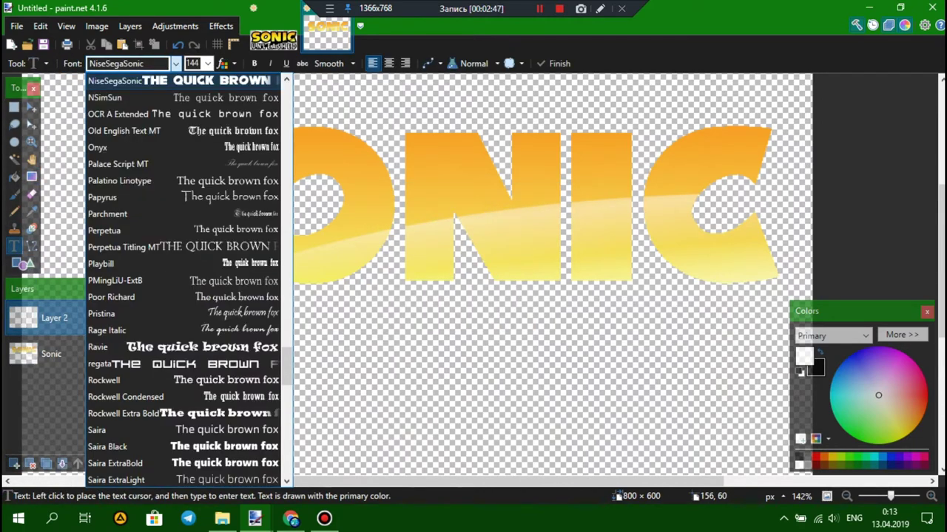
scroll(174, 81, down, 12)
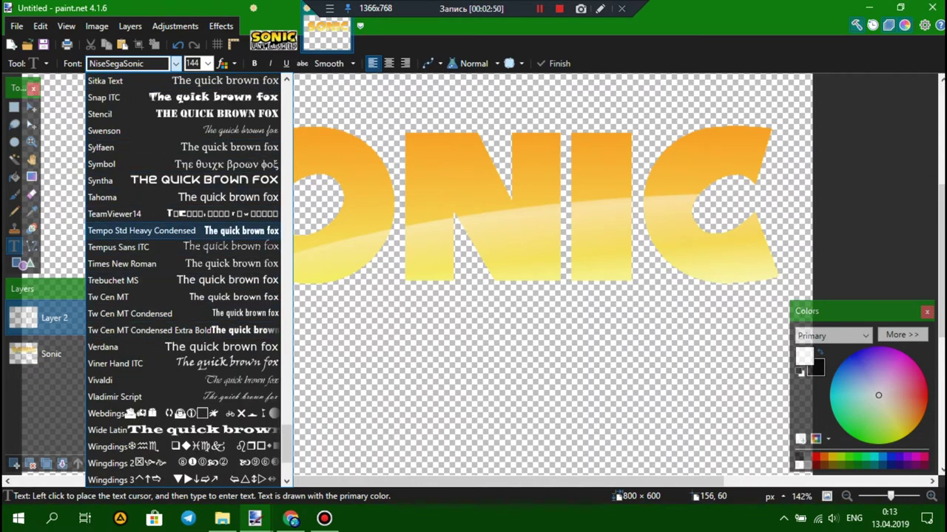
click(146, 231)
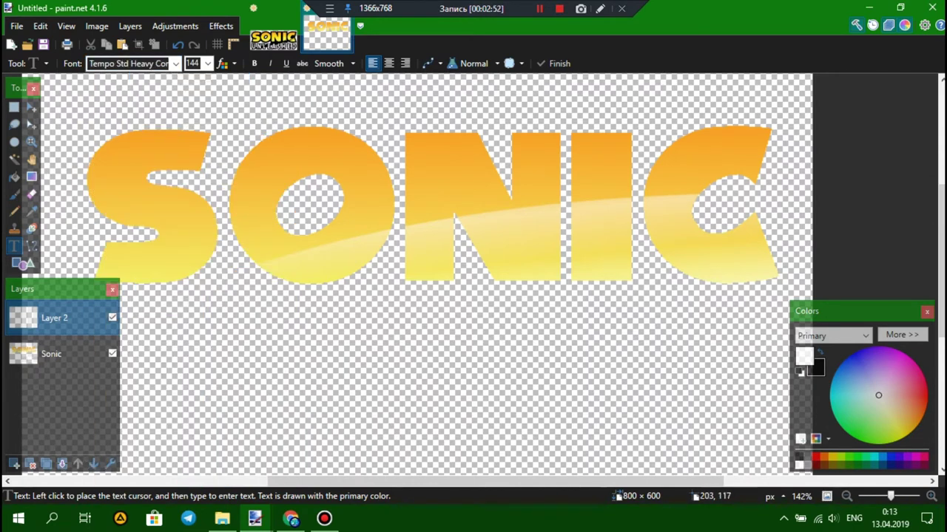
click(208, 64)
click(194, 243)
scroll(277, 283, down, 2)
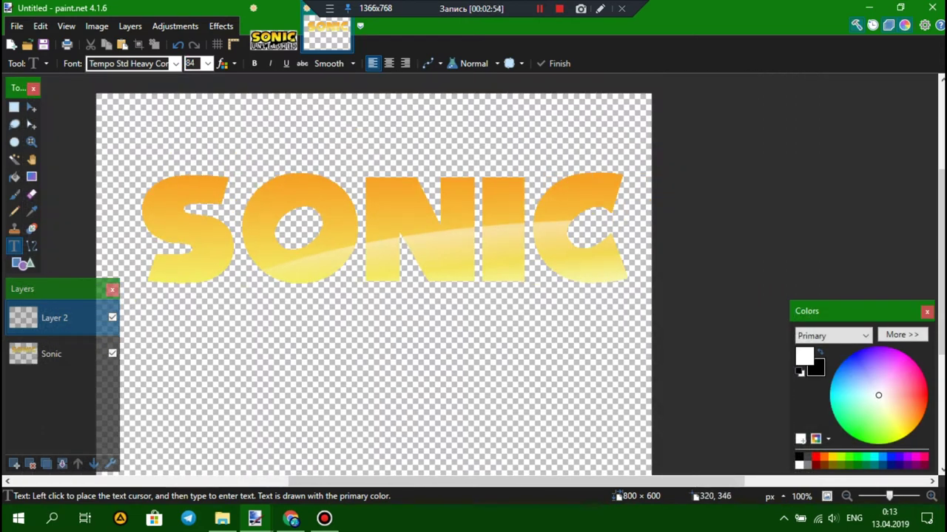
- Write the centre-aligned white text "U N L E A S H E D" just below SONIC and nudge it into line
scroll(332, 337, left, 1)
click(428, 389)
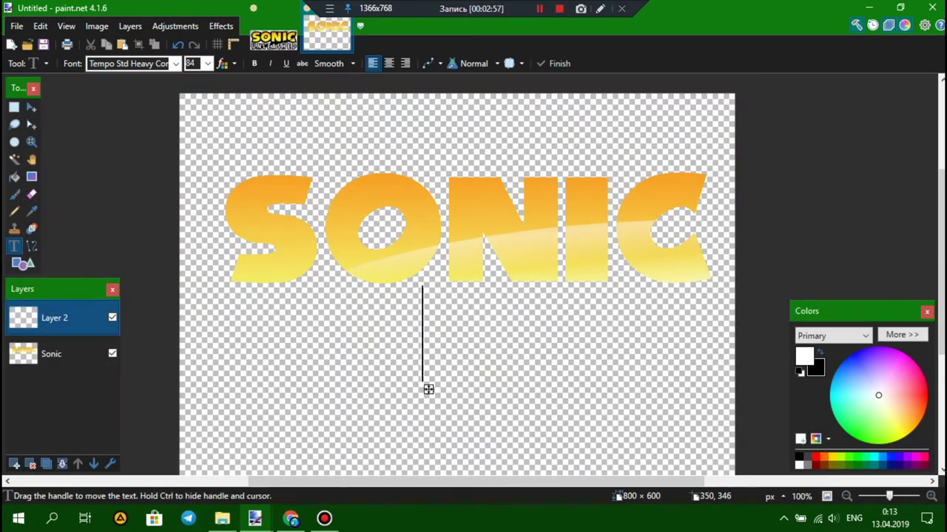
drag(428, 389, 466, 388)
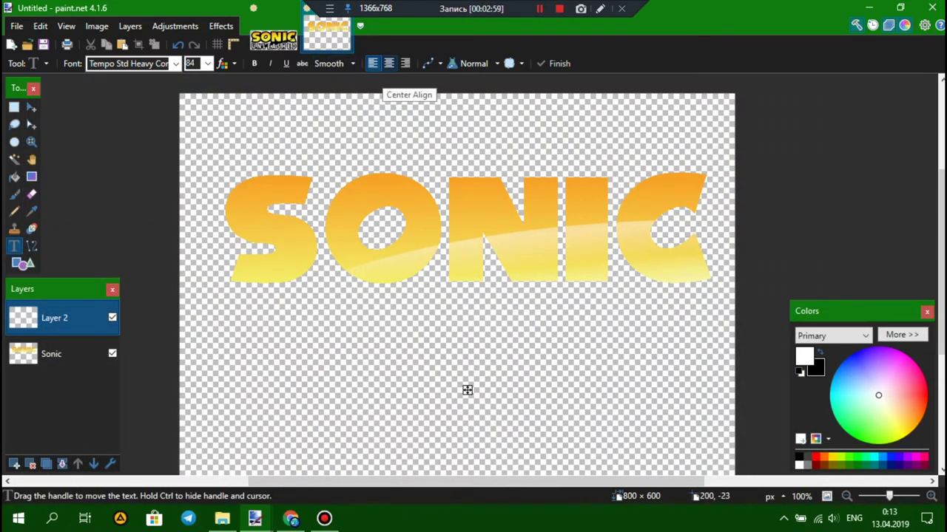
click(388, 63)
text(U )
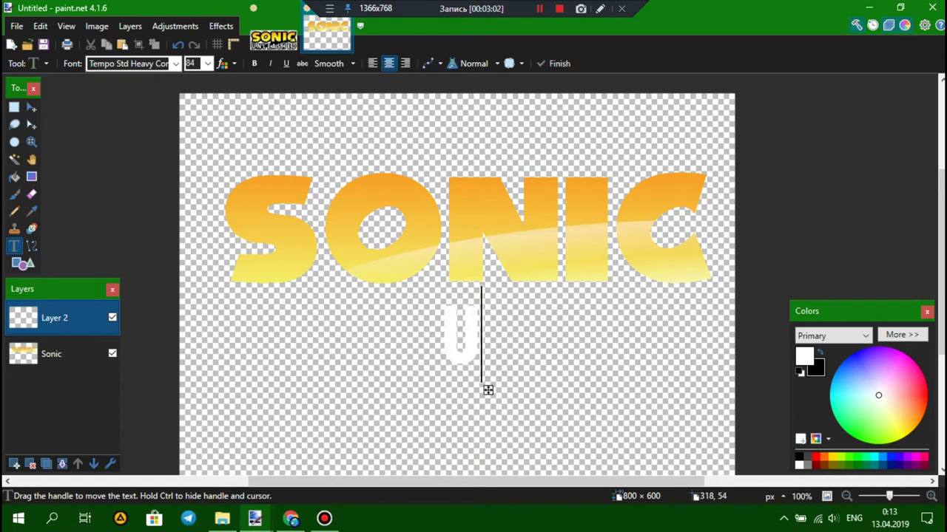
text(N L)
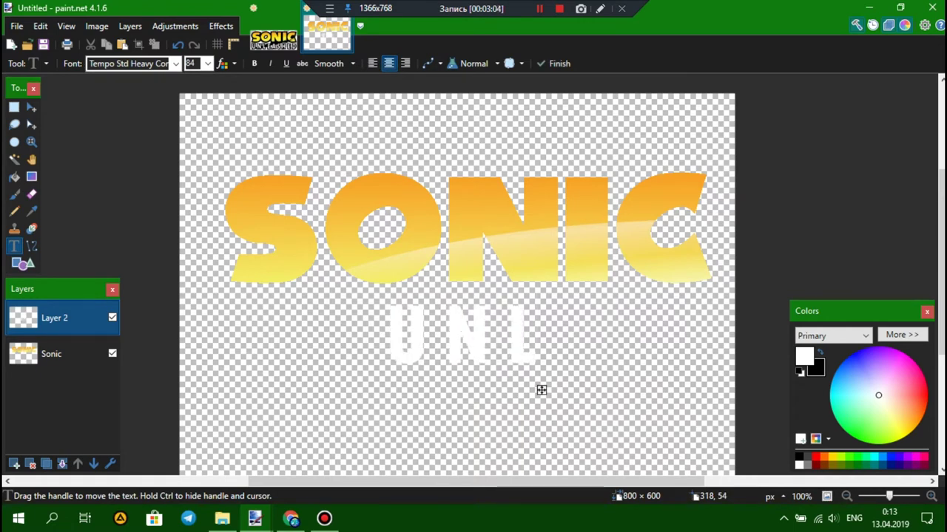
text( E A S H E D)
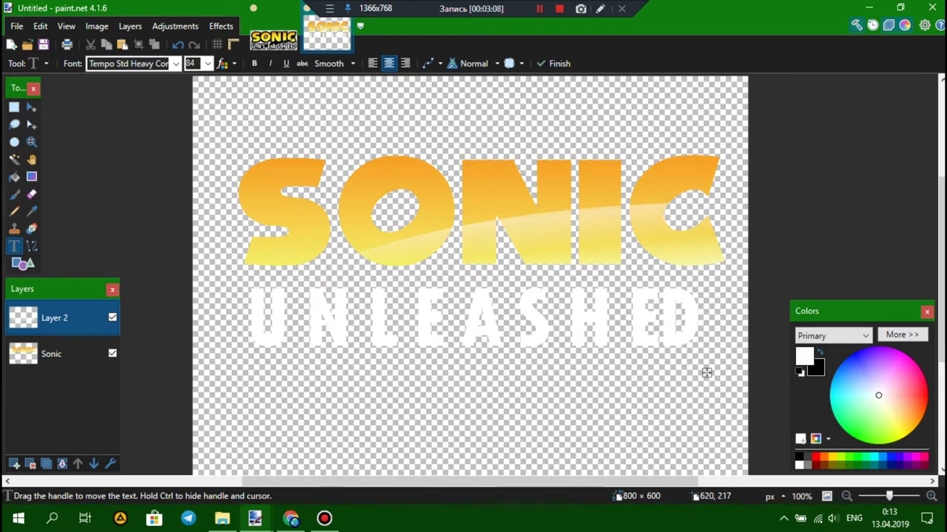
key(BackSpace)
text(E)
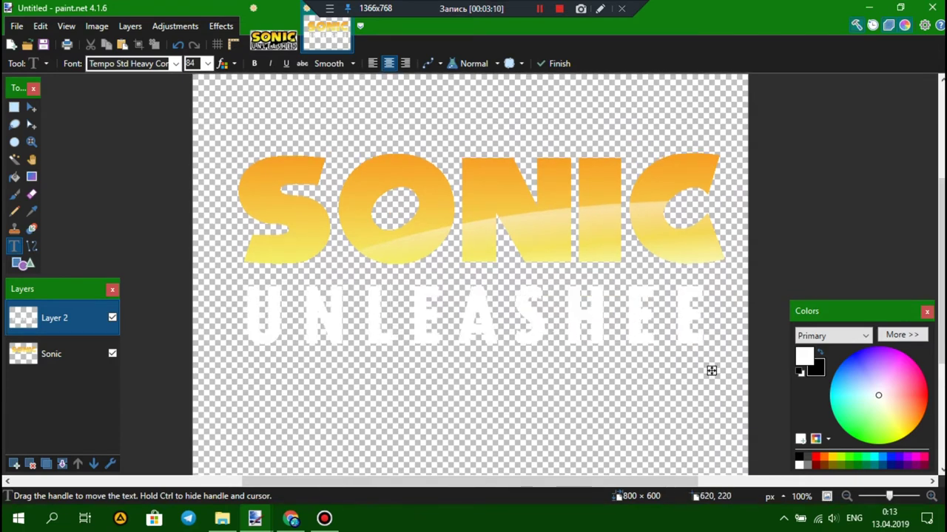
key(BackSpace)
text(D)
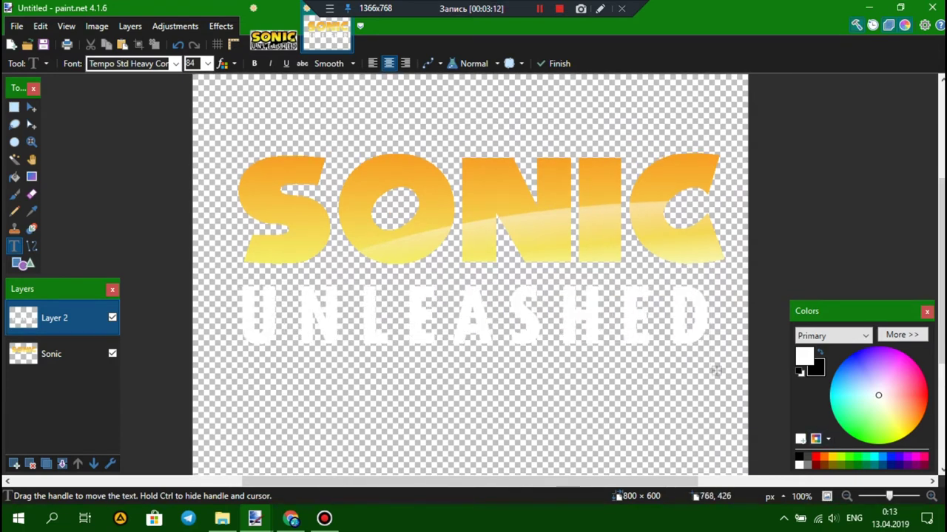
drag(717, 371, 722, 371)
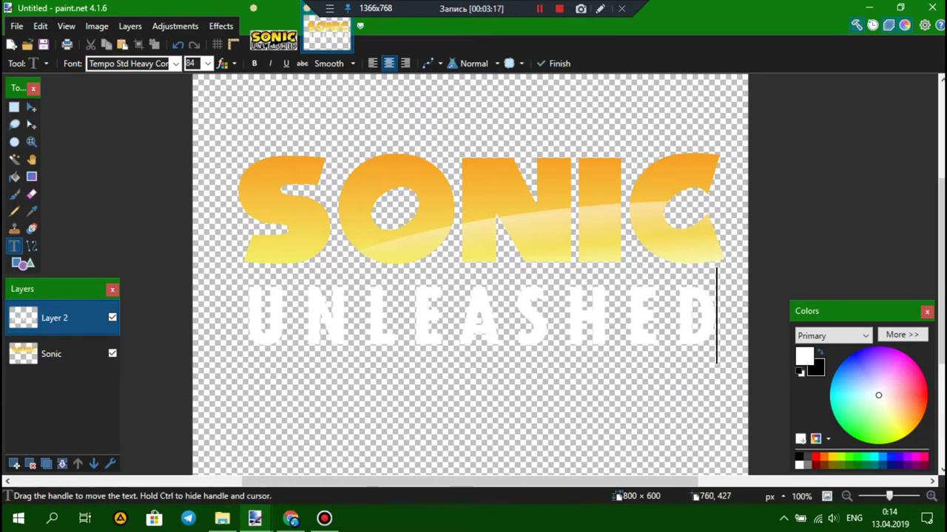
- Duplicate the UNLEASHED text layer and move the Sonic layer to the top of the layer stack
click(46, 463)
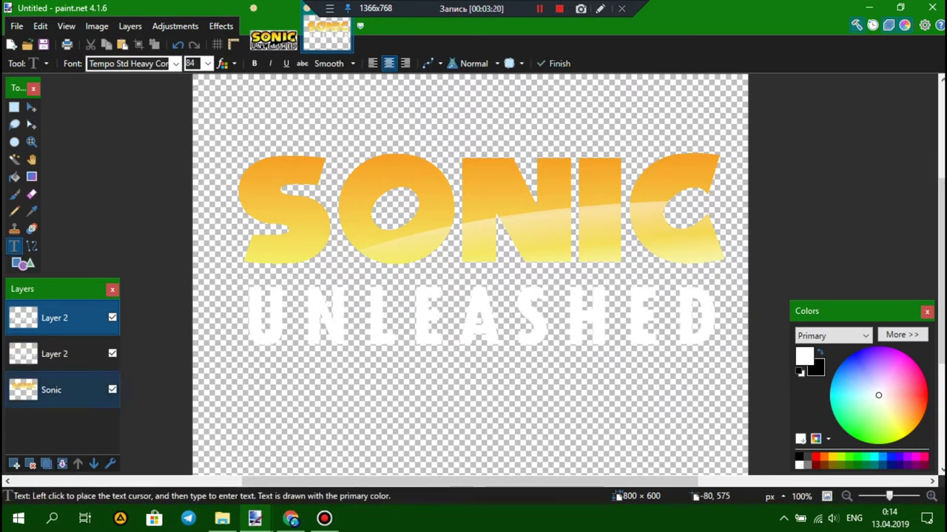
drag(56, 390, 56, 318)
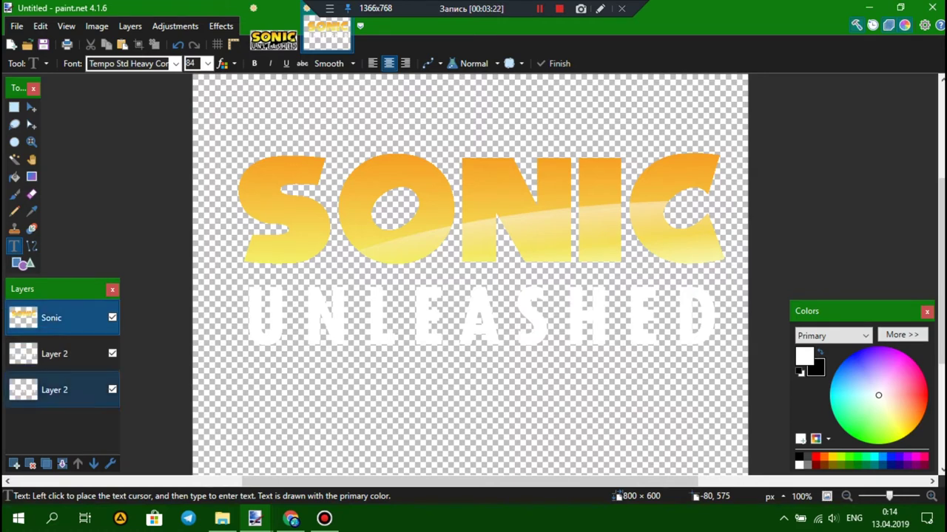
- Invert the colours of the lowest UNLEASHED layer to turn its text black
click(55, 389)
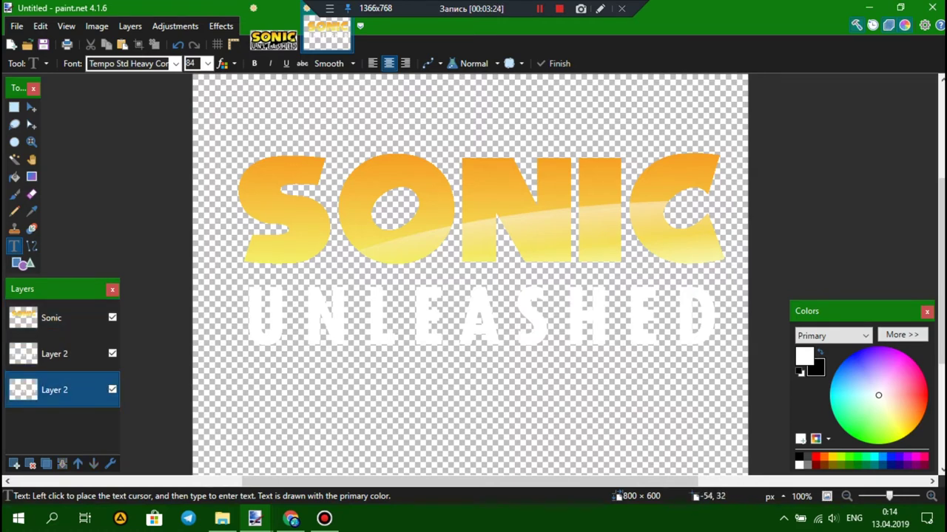
click(175, 26)
click(185, 228)
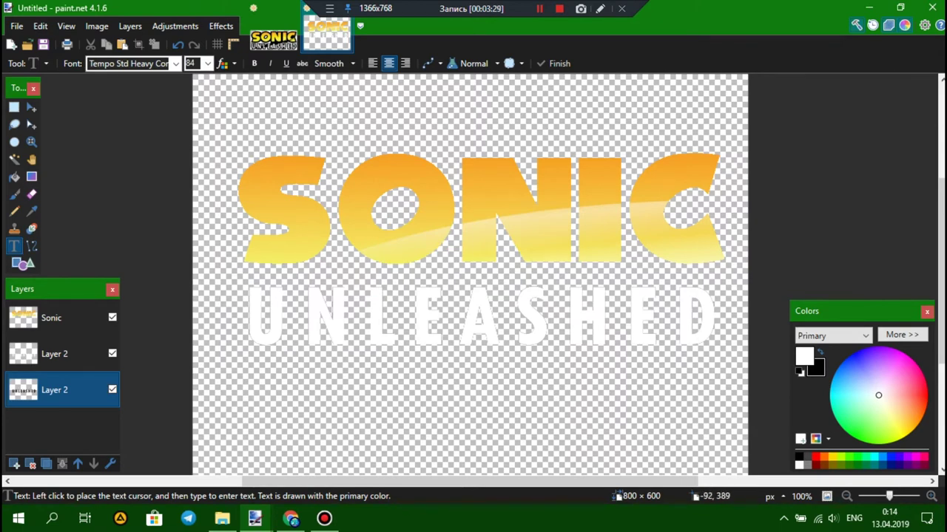
- Select the UNLEASHED letters by picking the empty area on the lowest layer with the Magic Wand and inverting the selection
click(14, 159)
click(294, 445)
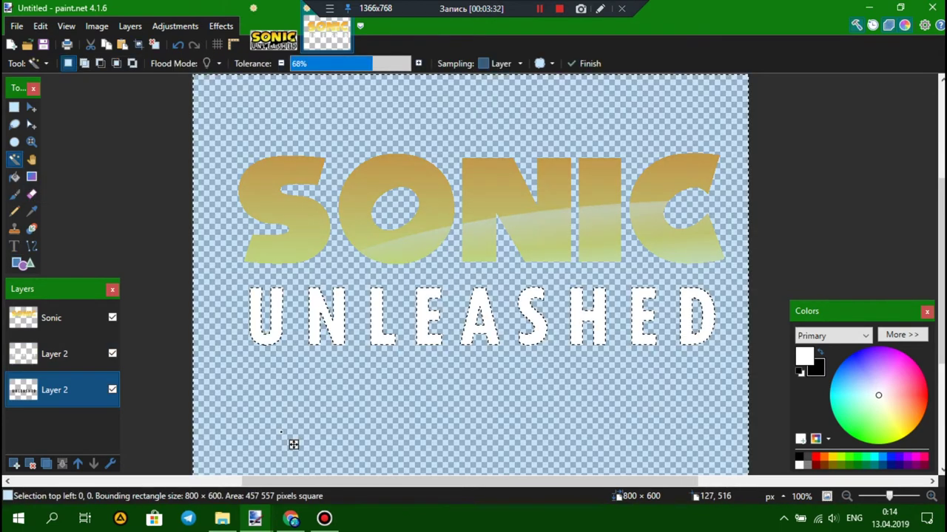
key(ctrl+i)
- Apply a reseeded Crystalize effect to the white UNLEASHED text on the middle layer, with a reduced cell size and quality 5
click(54, 353)
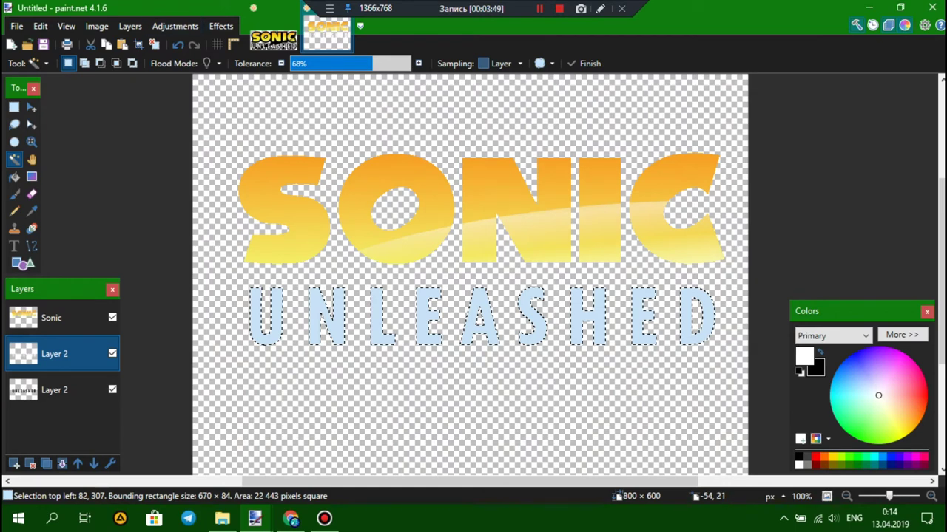
click(221, 26)
mouse_move(244, 80)
click(370, 95)
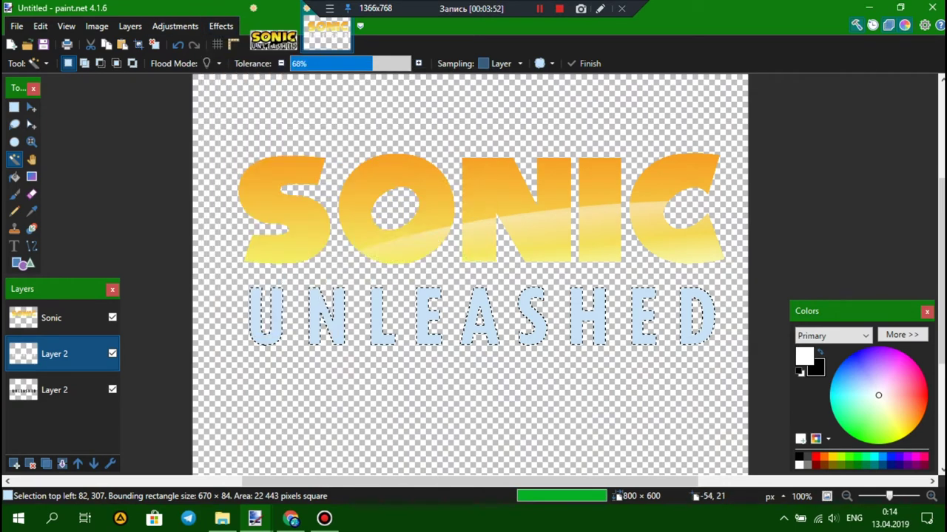
drag(443, 184, 539, 162)
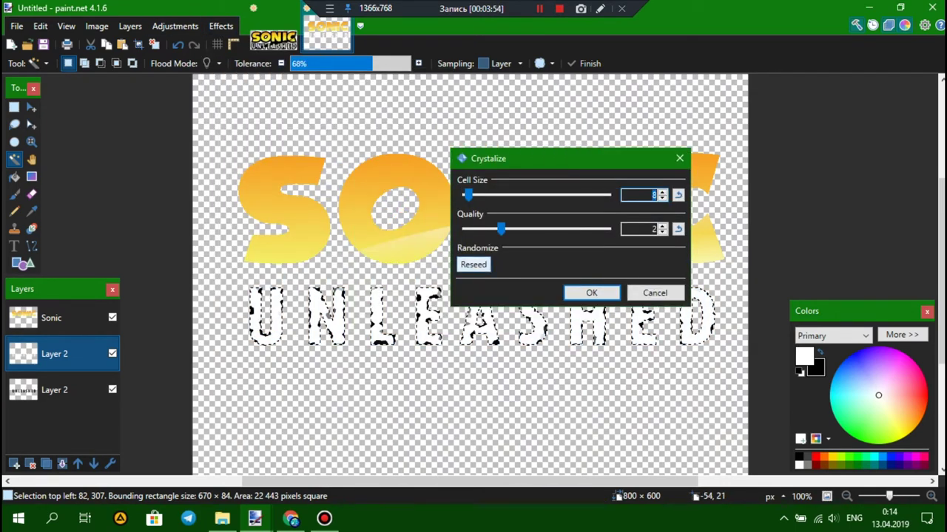
click(473, 265)
drag(502, 228, 572, 228)
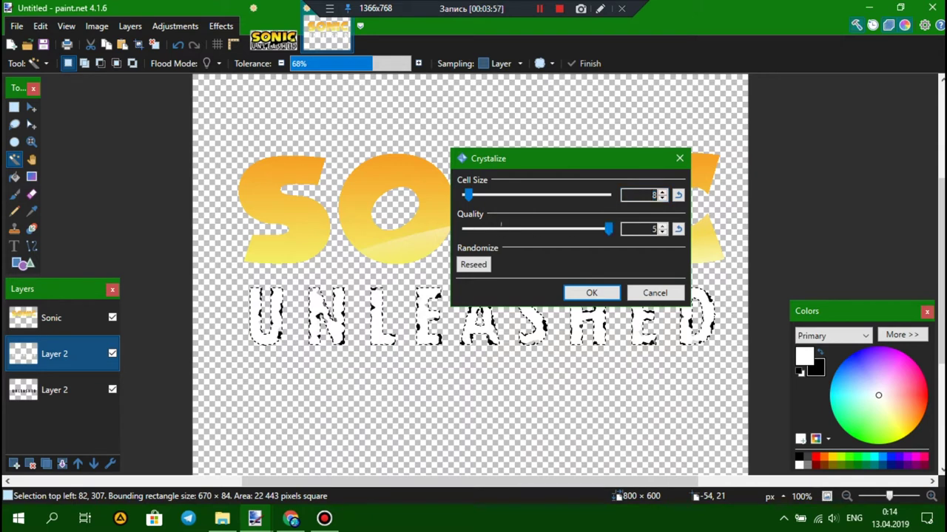
click(662, 198)
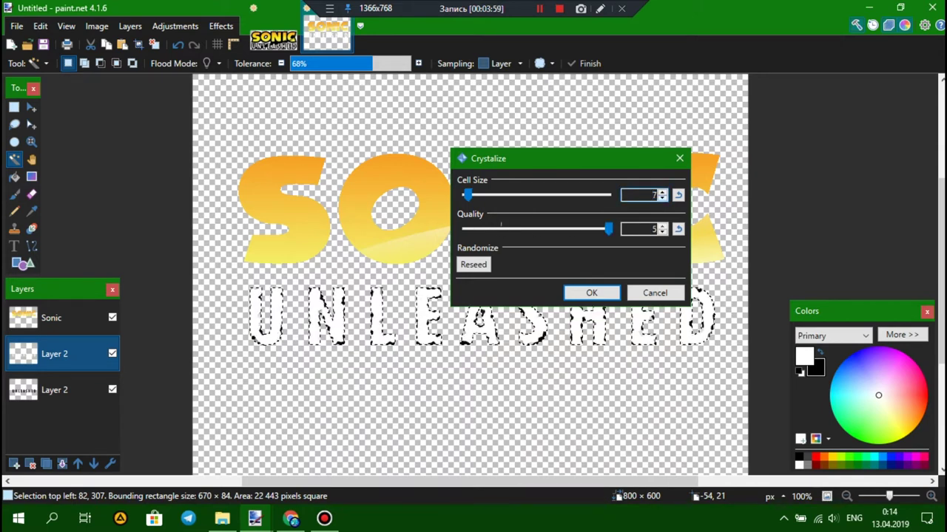
click(662, 198)
click(591, 293)
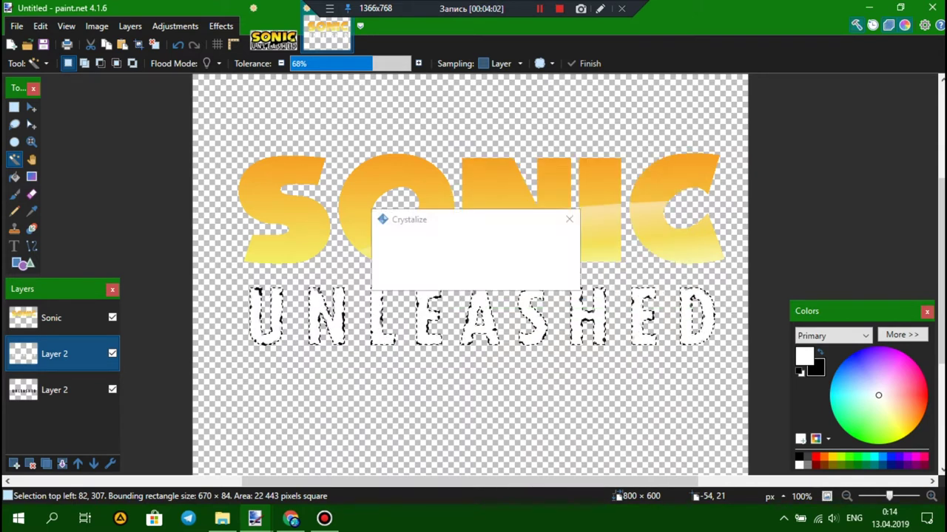
- Apply Frosted Glass to the middle UNLEASHED layer with maximum scatter radius 2.95, minimum scatter radius 1.06 and smoothness 8
click(220, 26)
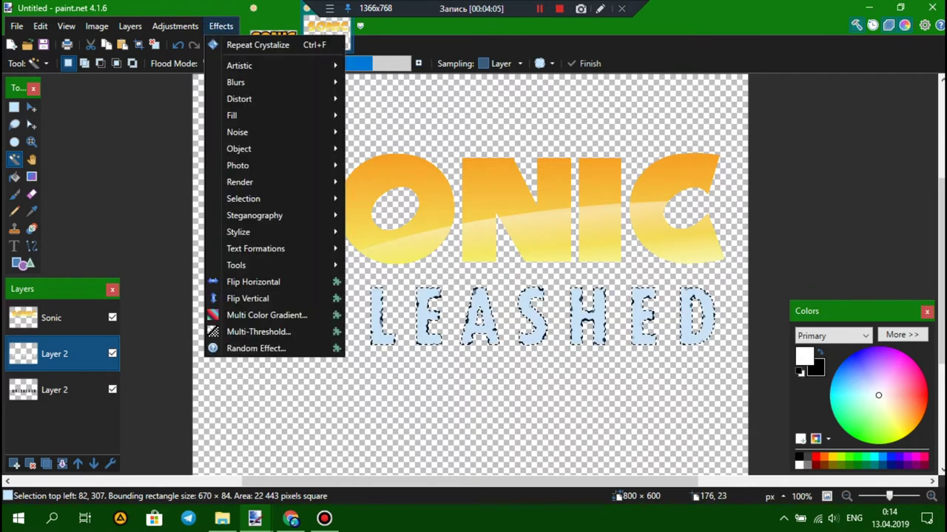
mouse_move(244, 98)
click(403, 149)
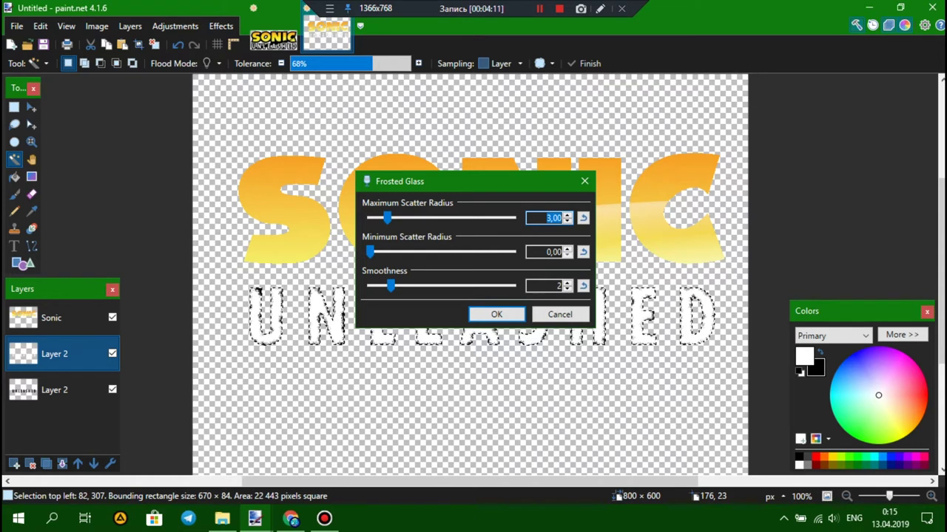
drag(390, 287, 514, 286)
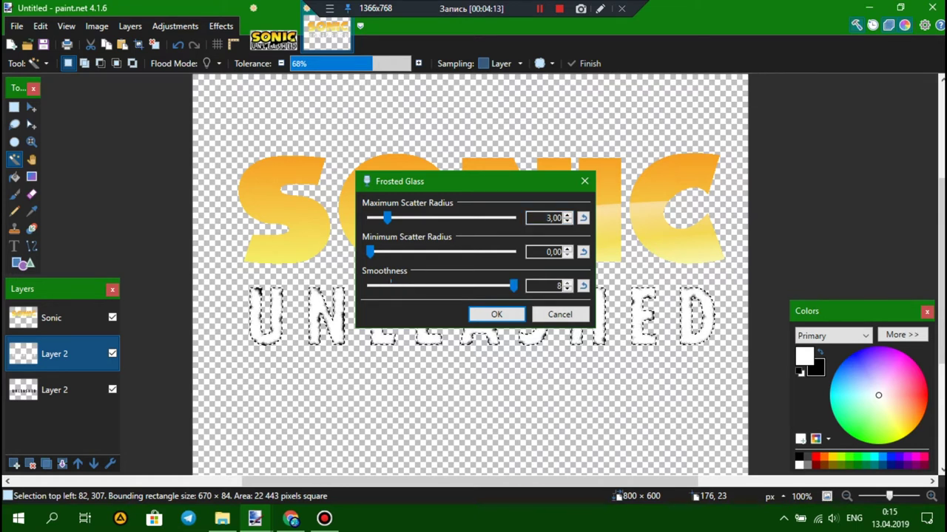
drag(386, 218, 386, 217)
drag(370, 252, 374, 251)
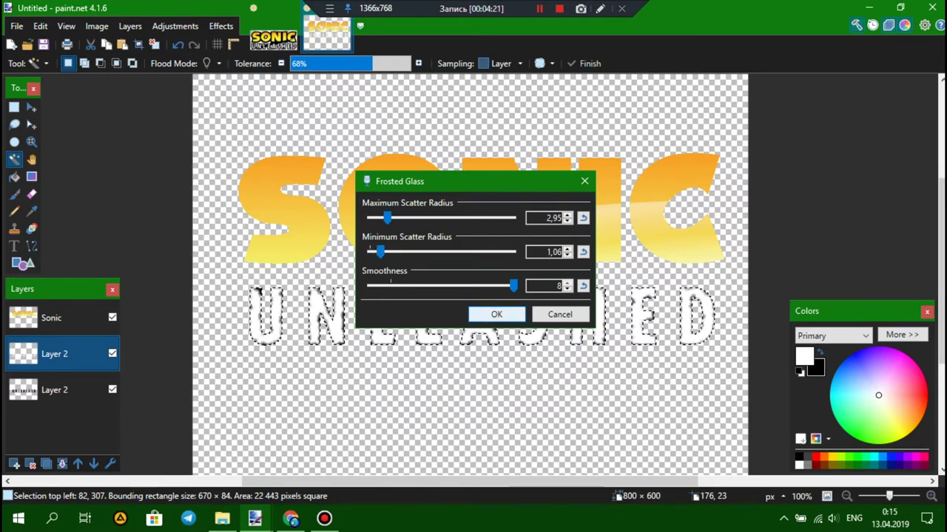
click(496, 314)
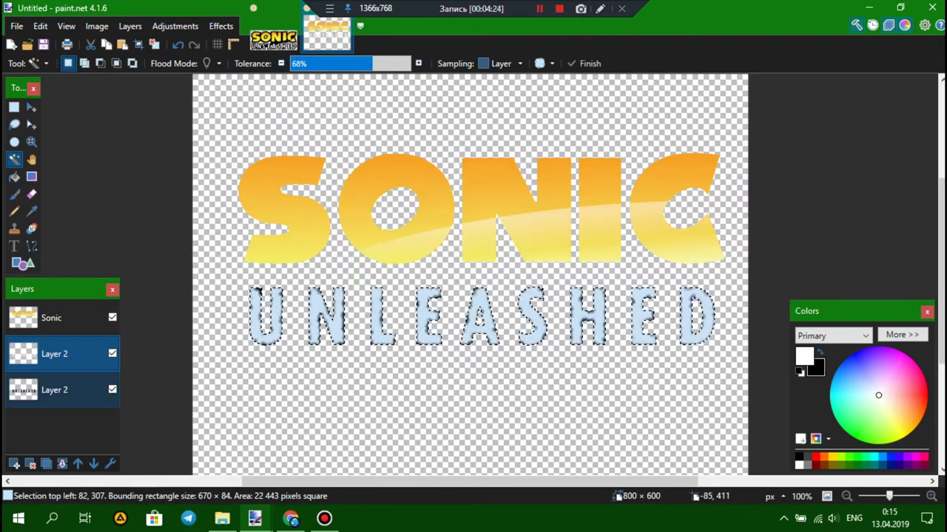
- With the middle layer hidden, fill the lowest layer's UNLEASHED letters with a black-to-white Repeat Wrapped linear gradient at about -30°
click(62, 390)
click(113, 354)
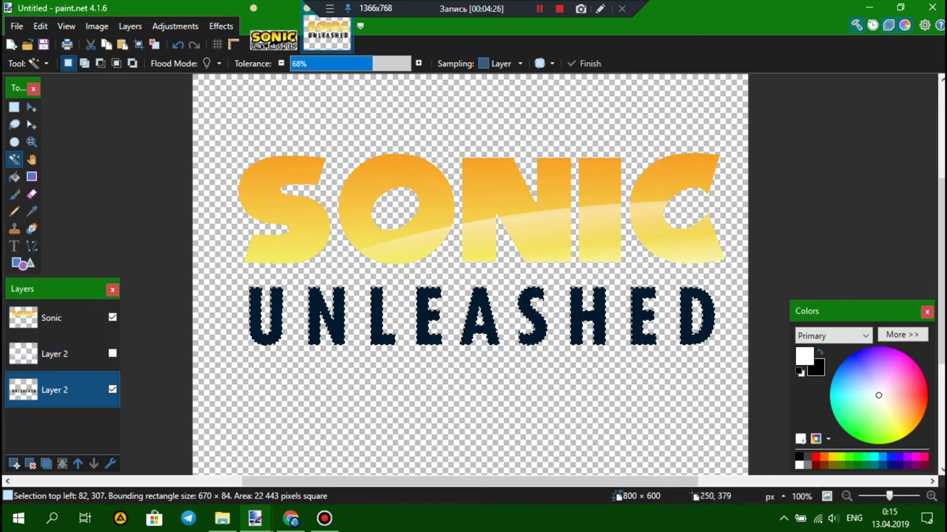
click(32, 177)
click(228, 64)
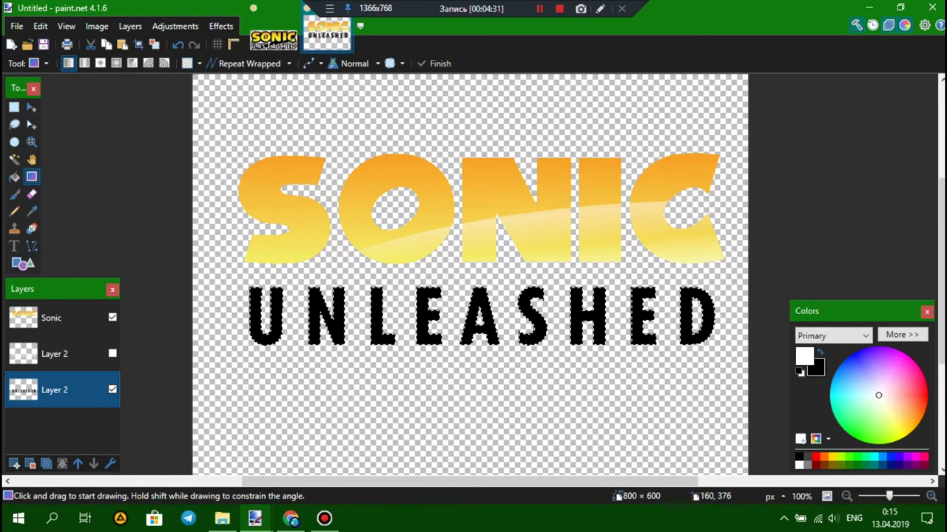
scroll(311, 352, up, 4)
drag(387, 205, 419, 238)
click(188, 65)
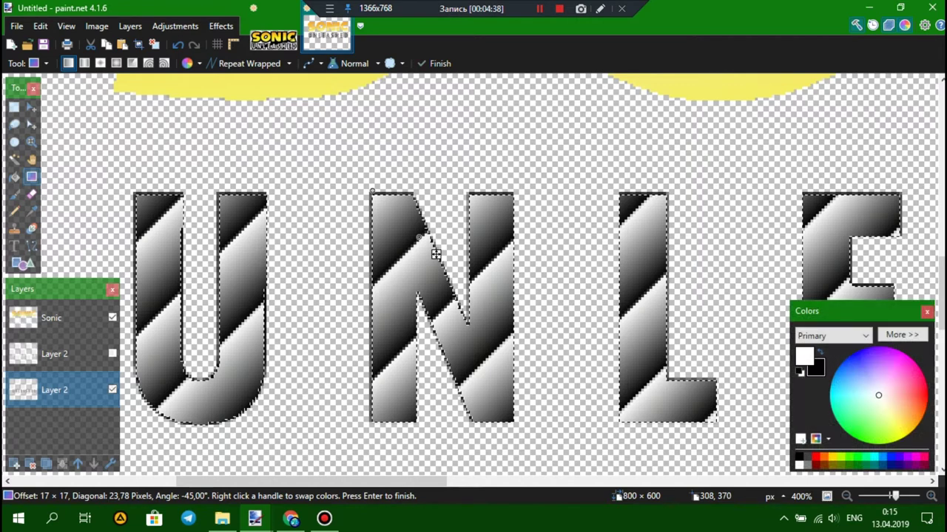
right_click(435, 253)
drag(433, 252, 446, 241)
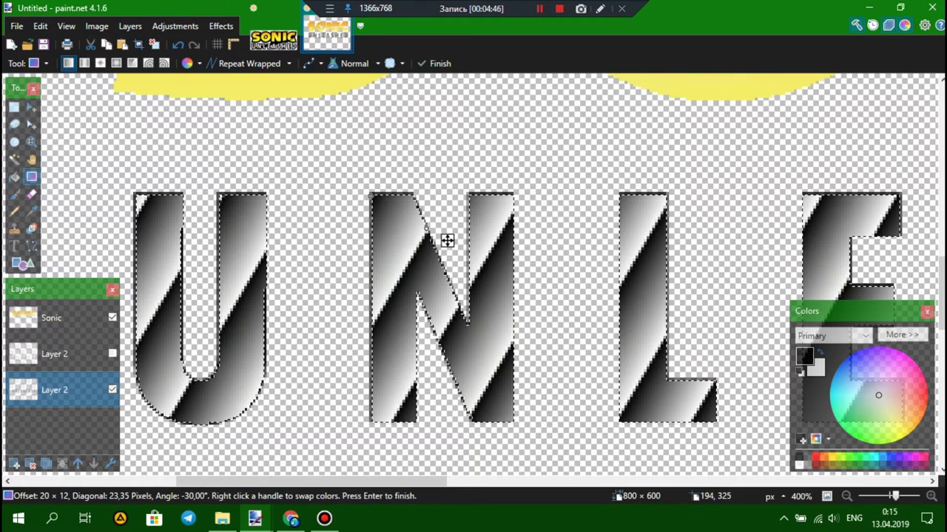
scroll(446, 240, down, 5)
scroll(417, 277, right, 2)
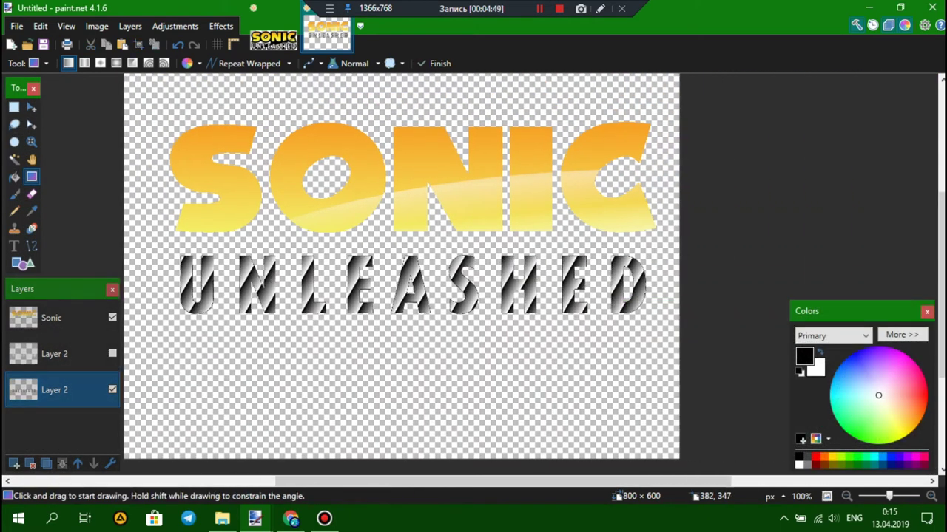
- Show the roughened white UNLEASHED layer again and merge it down into the gradient layer
click(112, 354)
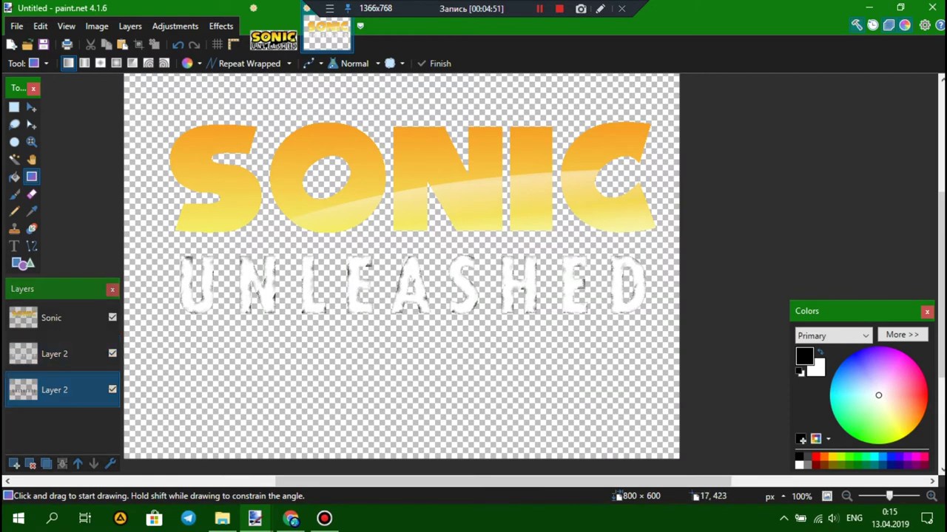
scroll(188, 255, up, 2)
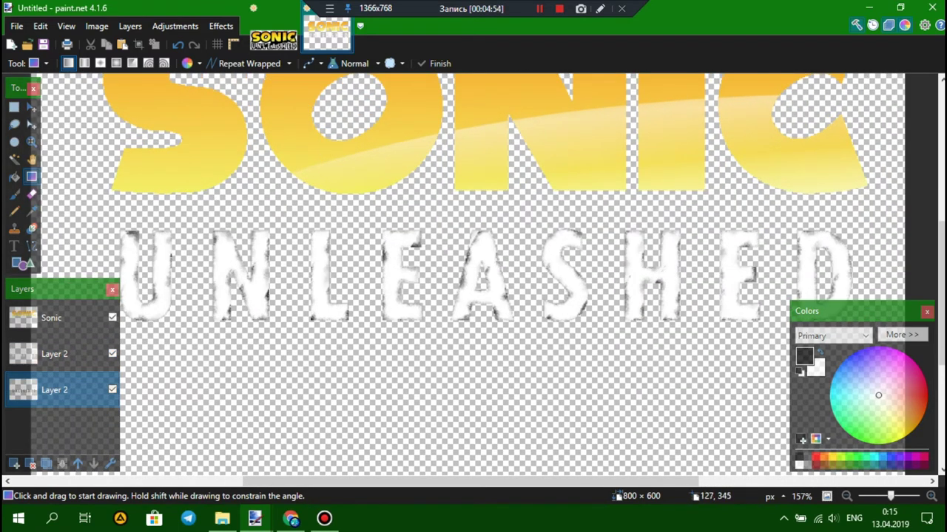
click(81, 354)
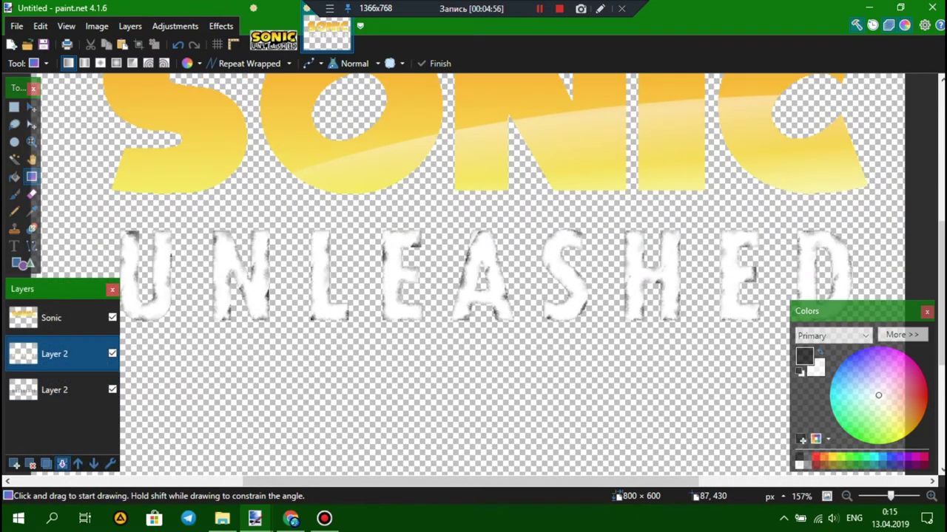
click(62, 464)
key(ctrl+b)
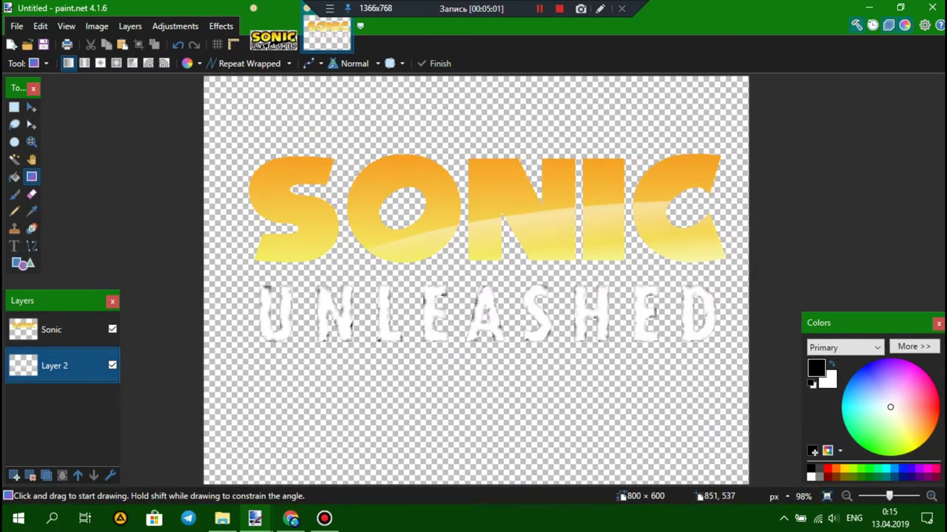
- Create a new 1400 × 980 pixel image, paste the copied claw-mark picture into it and deselect
click(11, 45)
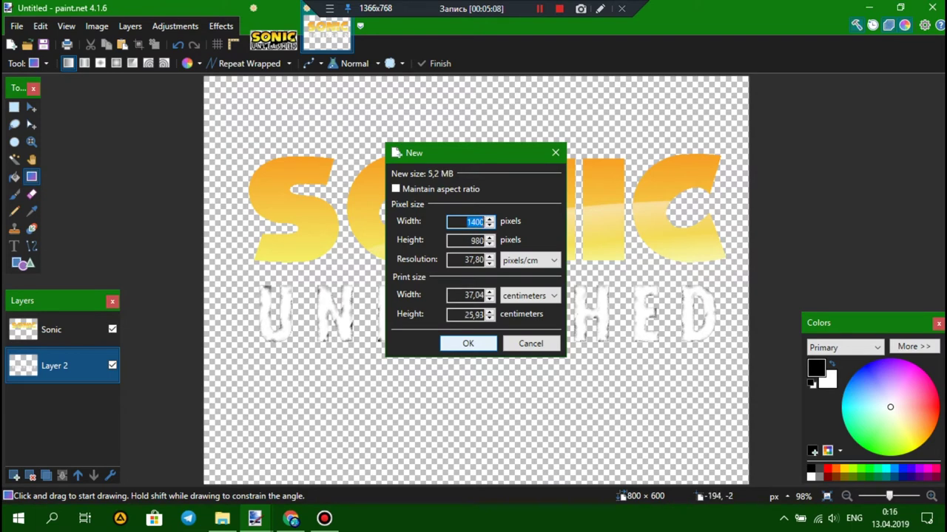
key(Return)
key(ctrl+v)
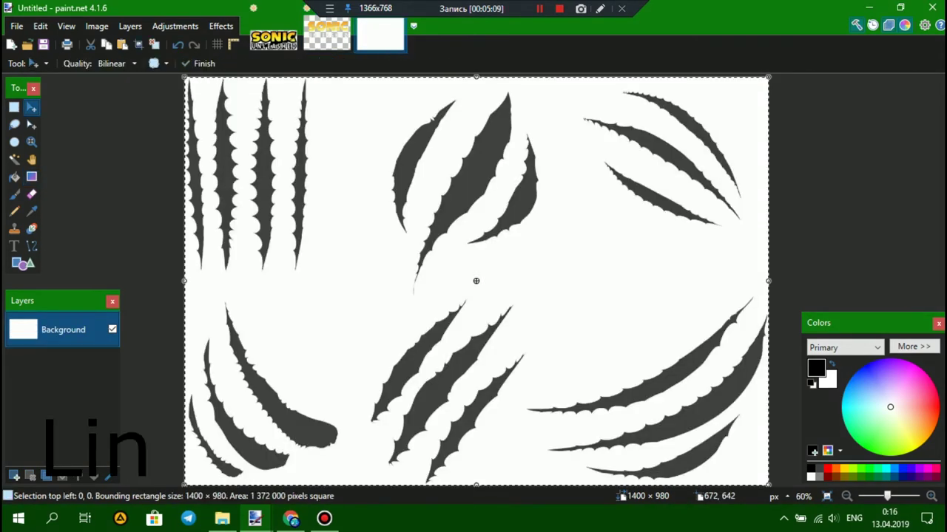
key(ctrl+d)
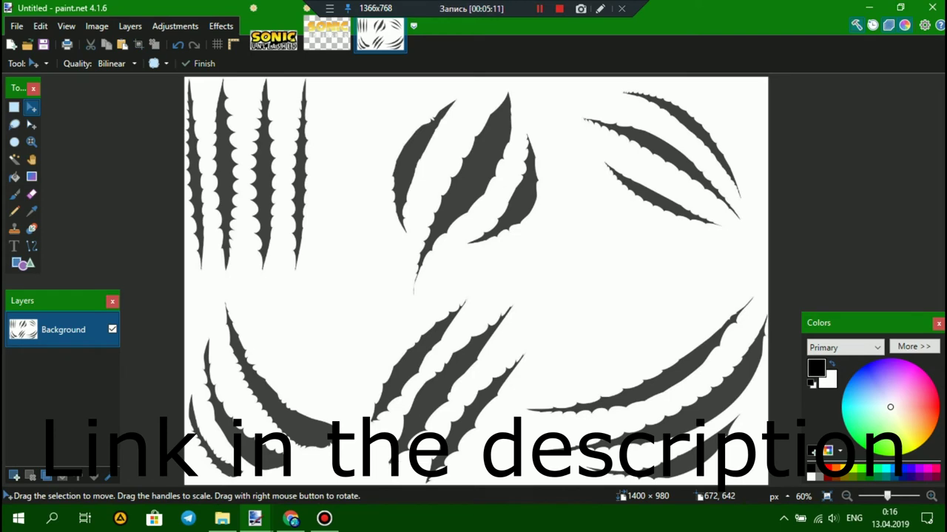
- Duplicate the claw-mark layer and raise the copy's contrast to the maximum
click(46, 475)
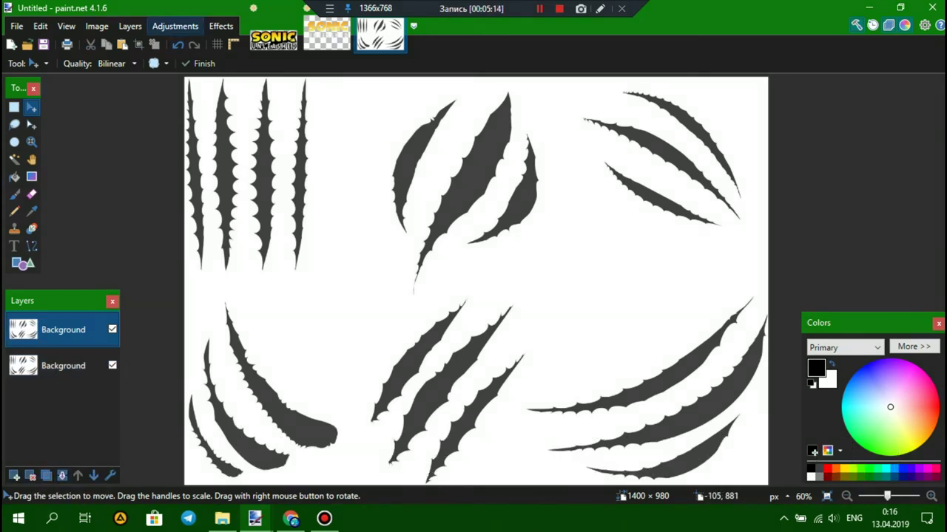
click(175, 26)
click(210, 95)
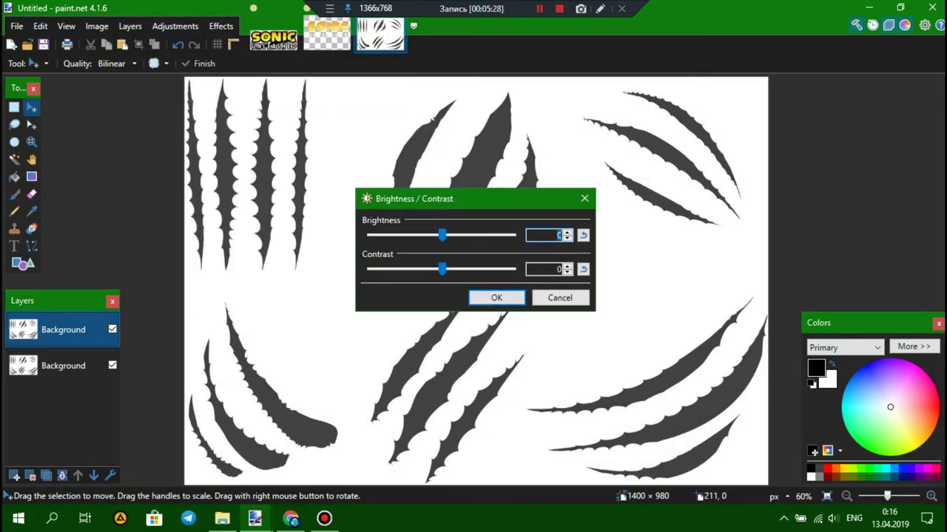
drag(443, 270, 514, 269)
click(496, 299)
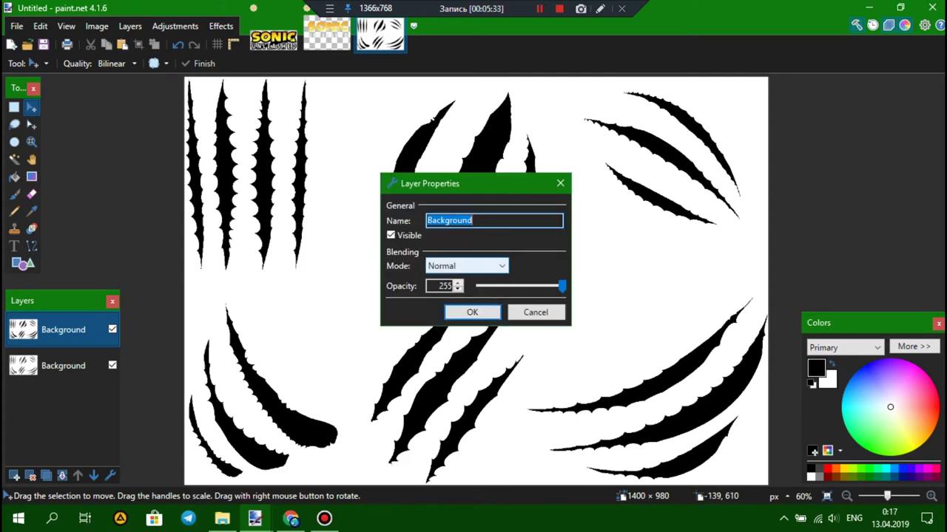
- Change the blend mode of the high-contrast copy and merge it into the layer beneath, keeping the claw marks black
key(alt+Down)
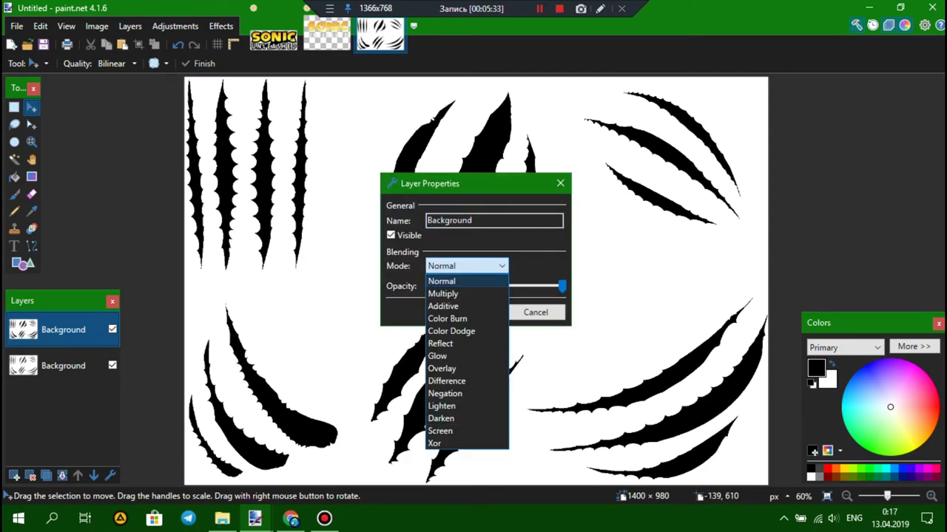
key(Down)
key(Down)
key(Down)
key(Down)
key(Return)
key(Return)
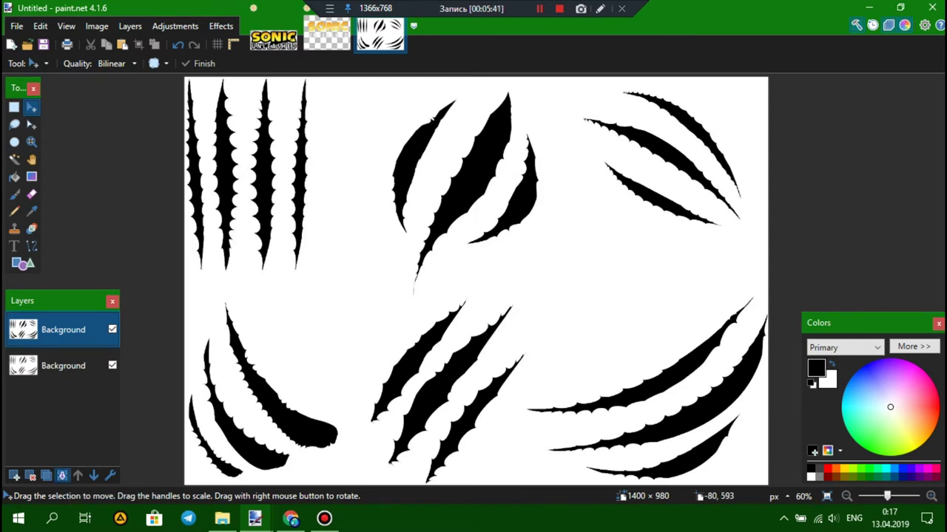
click(62, 476)
- Select the white background around the claw marks with the Magic Wand at 31% tolerance and delete it
click(14, 159)
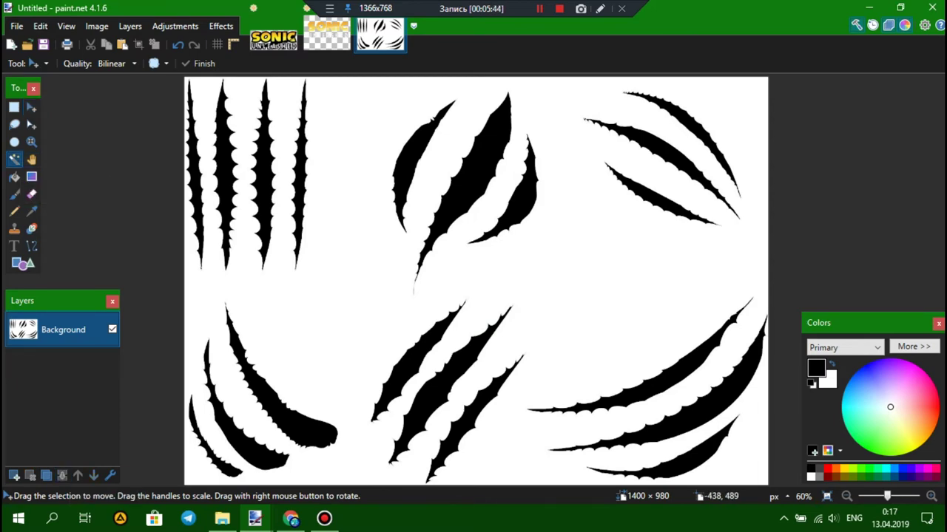
click(334, 254)
scroll(430, 109, up, 10)
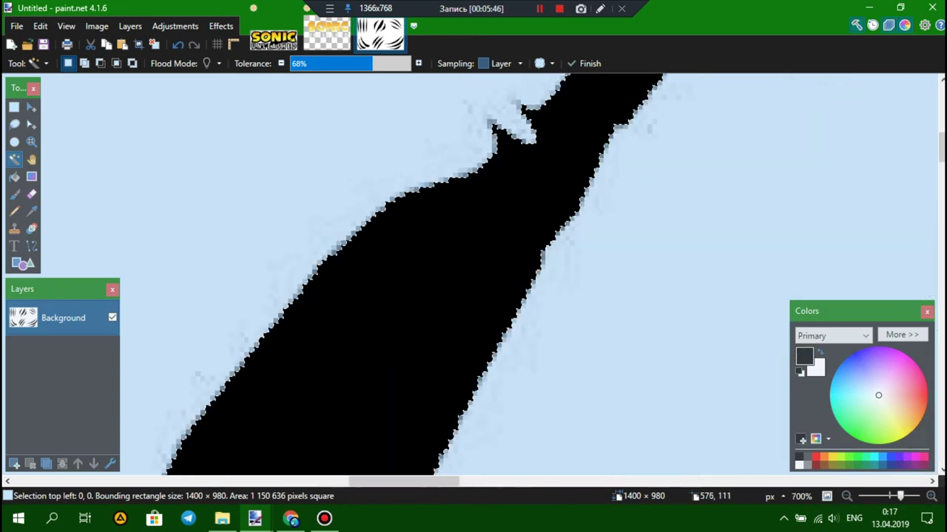
click(357, 64)
drag(357, 63, 328, 64)
key(Delete)
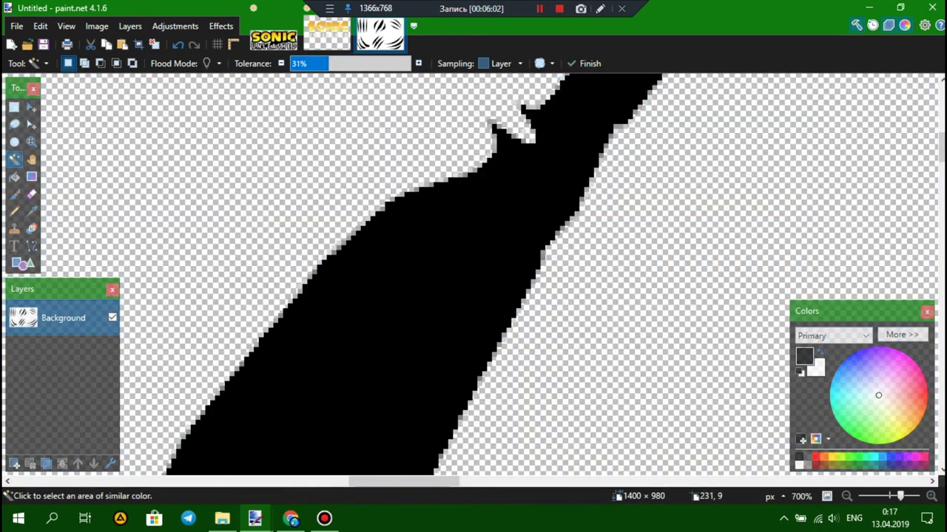
- Lasso the middle claw mark of the lower central group to copy it
click(14, 124)
scroll(355, 181, down, 8)
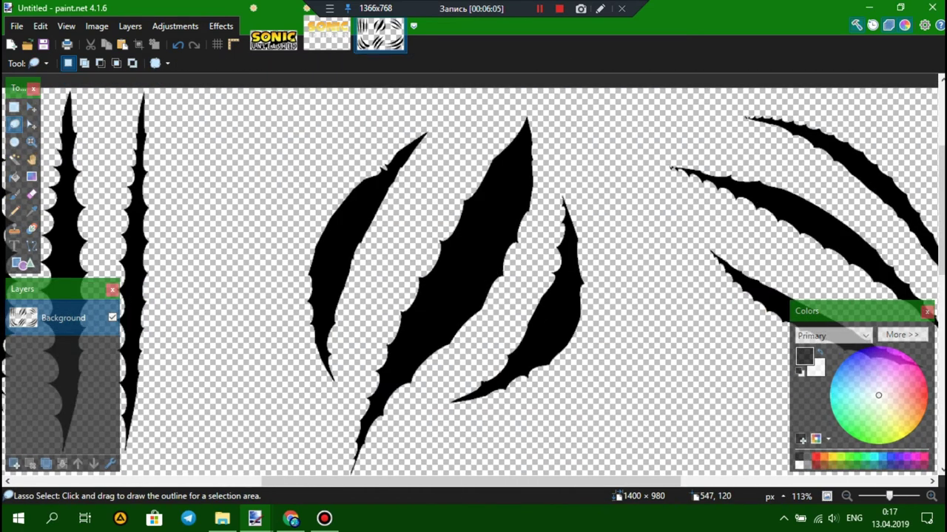
scroll(355, 182, down, 8)
scroll(313, 362, up, 2)
mouse_move(304, 352)
mouse_down()
mouse_move(384, 220)
mouse_move(499, 119)
mouse_move(533, 114)
mouse_move(522, 125)
mouse_move(518, 189)
mouse_move(396, 303)
mouse_move(366, 318)
mouse_move(325, 384)
mouse_move(292, 381)
mouse_up()
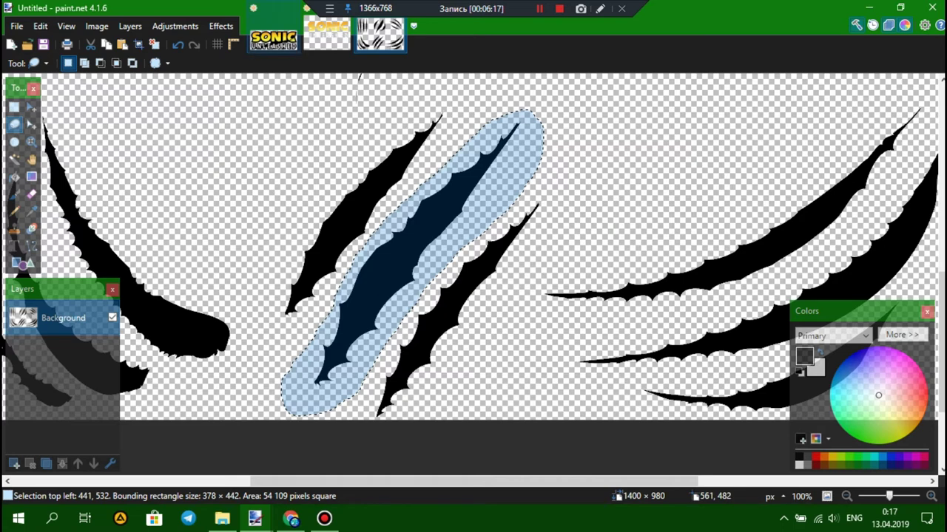
- Paste the claw mark onto Layer 3 of the logo image and rotate it -30° across the lettering
click(327, 37)
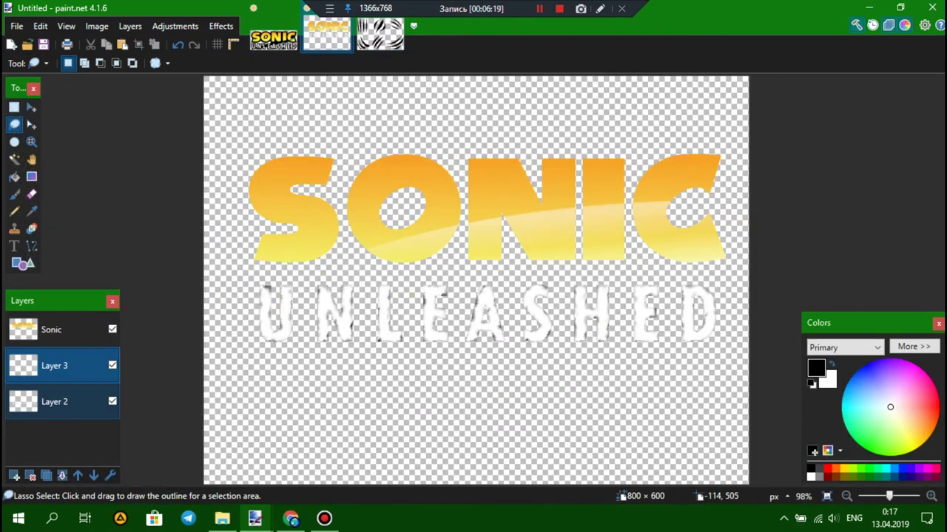
key(ctrl+v)
drag(570, 412, 404, 346)
drag(591, 122, 649, 208)
drag(556, 232, 551, 246)
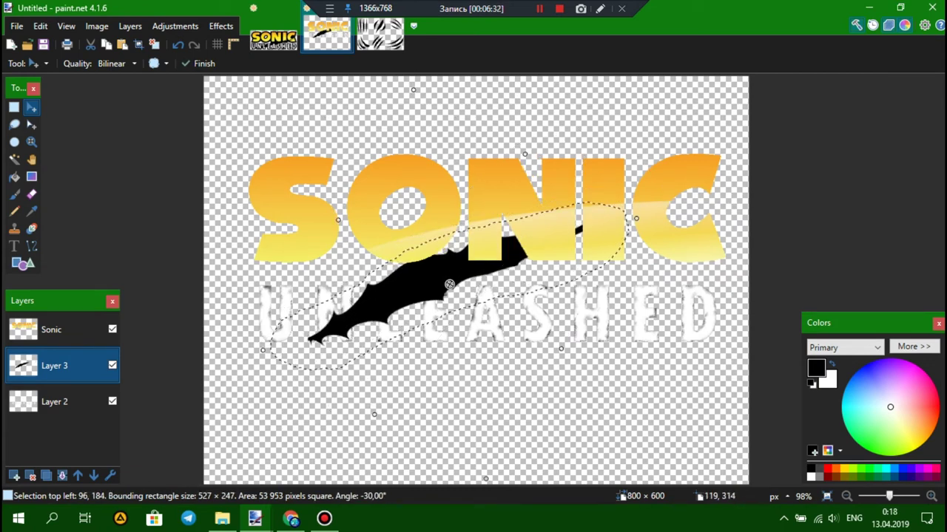
- Reorder the layers with UNLEASHED on top, the claw mark in the middle and Sonic at the bottom
drag(66, 401, 67, 329)
drag(67, 365, 67, 401)
drag(527, 270, 532, 267)
key(ctrl+z)
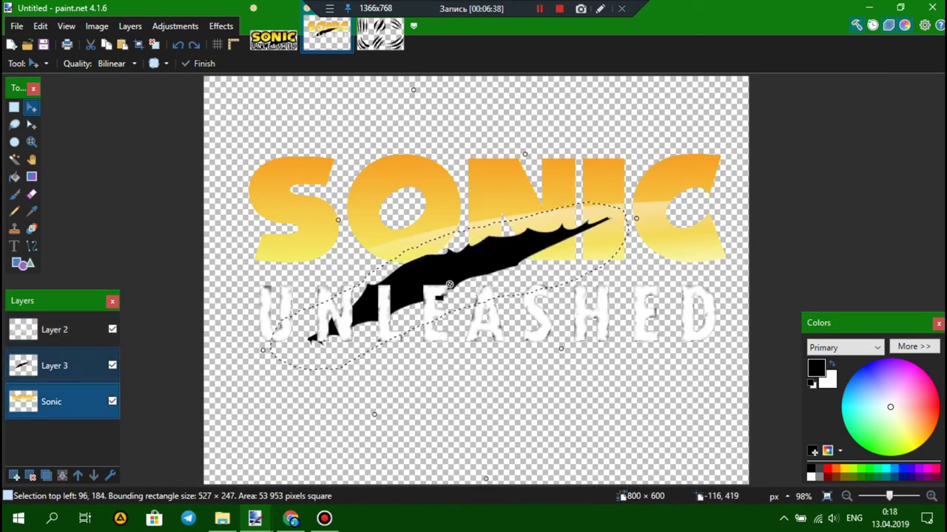
- Rotate the claw mark on Layer 3 to a flatter angle, position it between SONIC and UNLEASHED, and deselect it
click(67, 365)
mouse_move(503, 234)
mouse_down()
mouse_move(523, 225)
mouse_move(516, 231)
mouse_up()
drag(650, 200, 661, 228)
drag(547, 265, 539, 265)
key(ctrl+d)
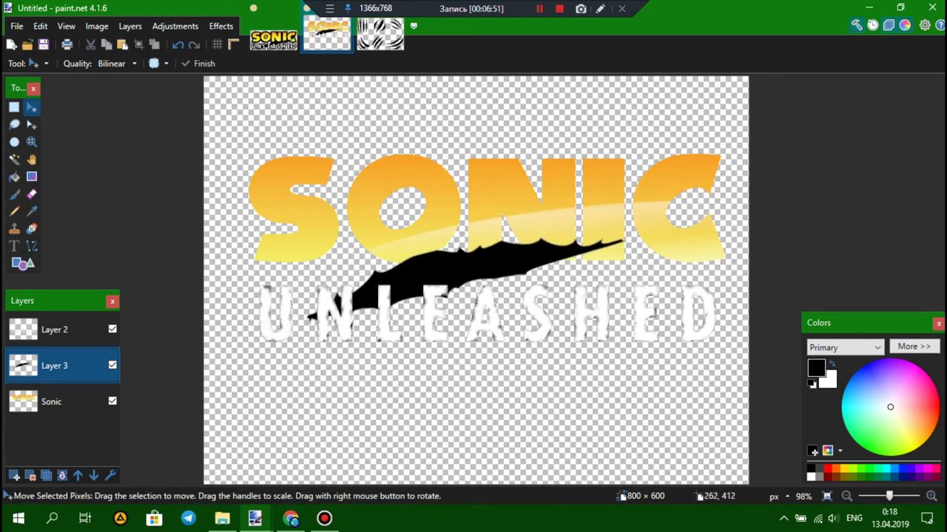
- Add a black outline to the Sonic layer using Outline Object with width 15 and softness 0
key(s)
click(52, 401)
click(221, 26)
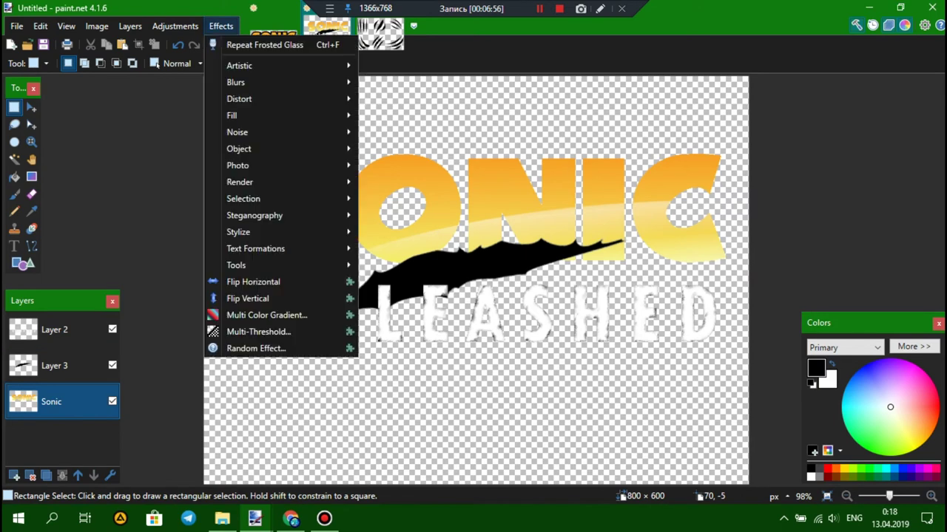
click(410, 216)
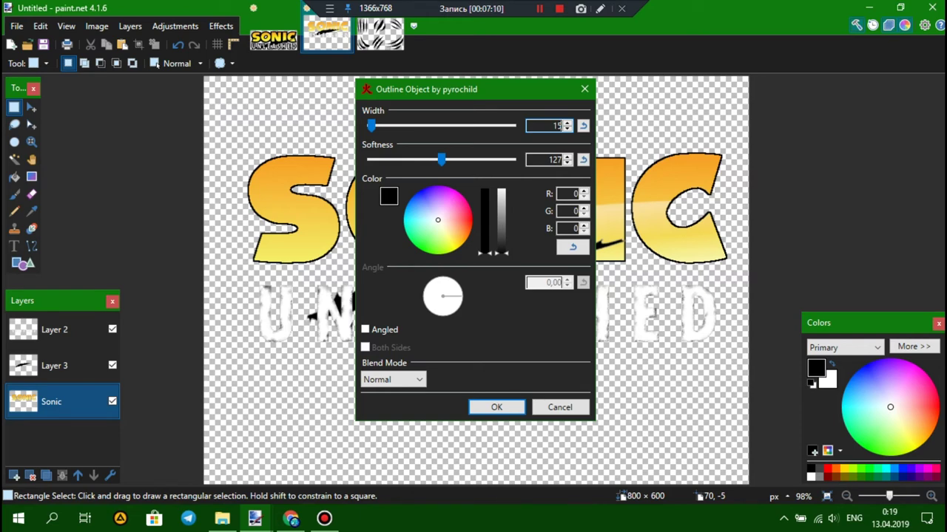
drag(442, 159, 368, 160)
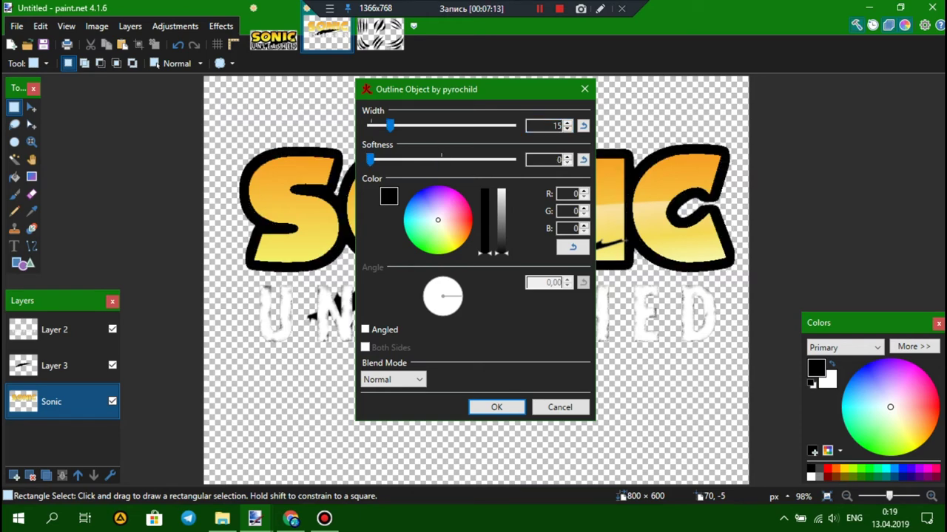
click(496, 407)
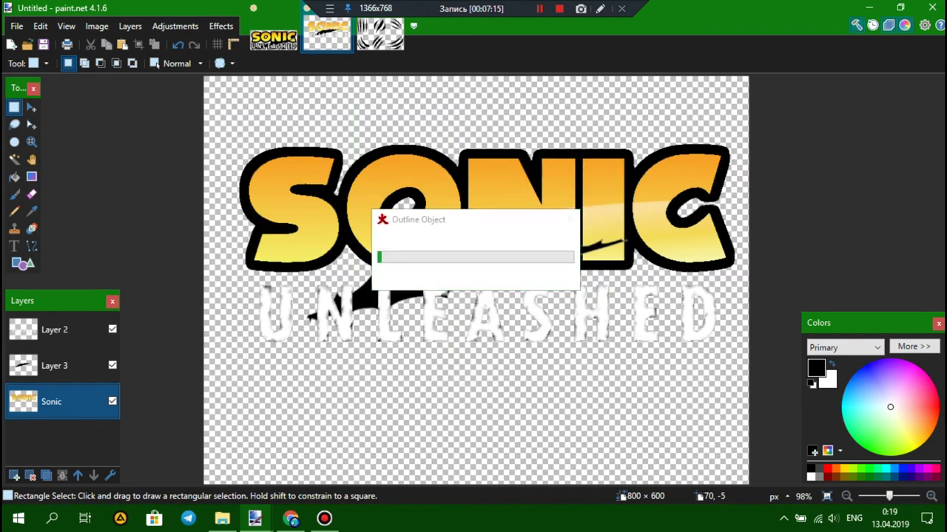
- Add a black outline to the UNLEASHED text on Layer 2 using Outline Object with width 10 and softness 0
click(62, 329)
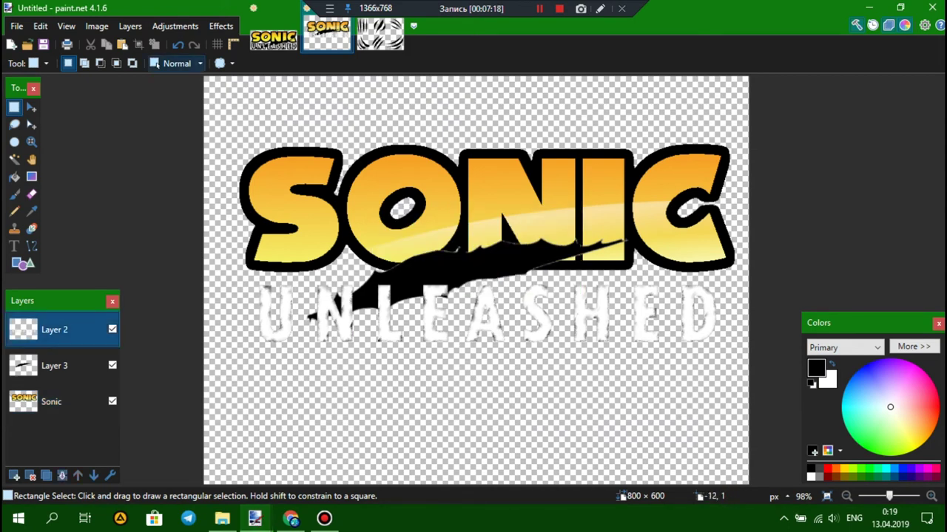
click(220, 26)
mouse_move(238, 148)
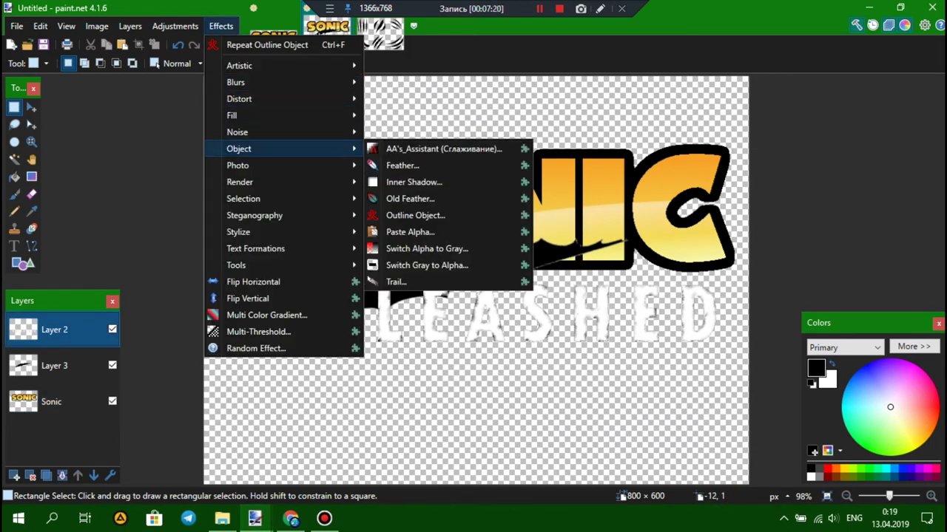
click(425, 213)
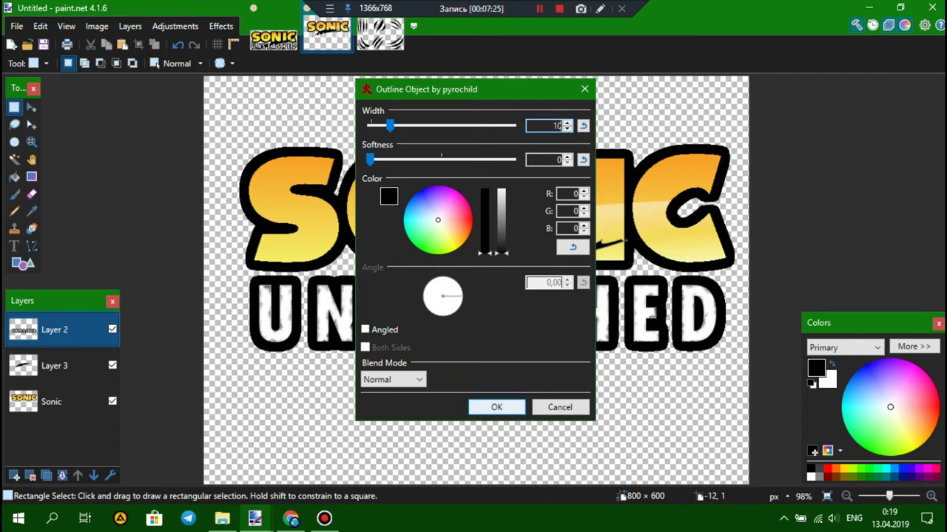
click(497, 406)
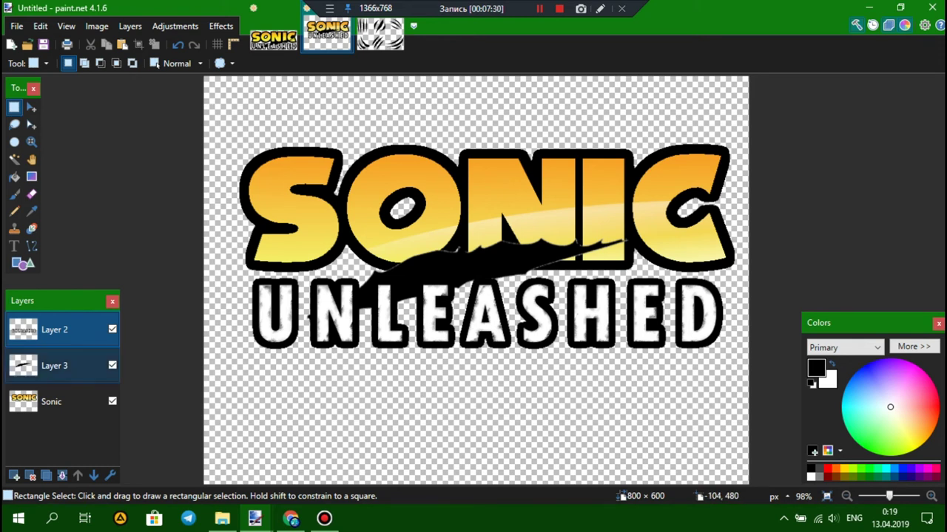
- Set the claw mark layer's blend mode to Color Burn and flatten the image into a single layer
double_click(54, 365)
click(466, 266)
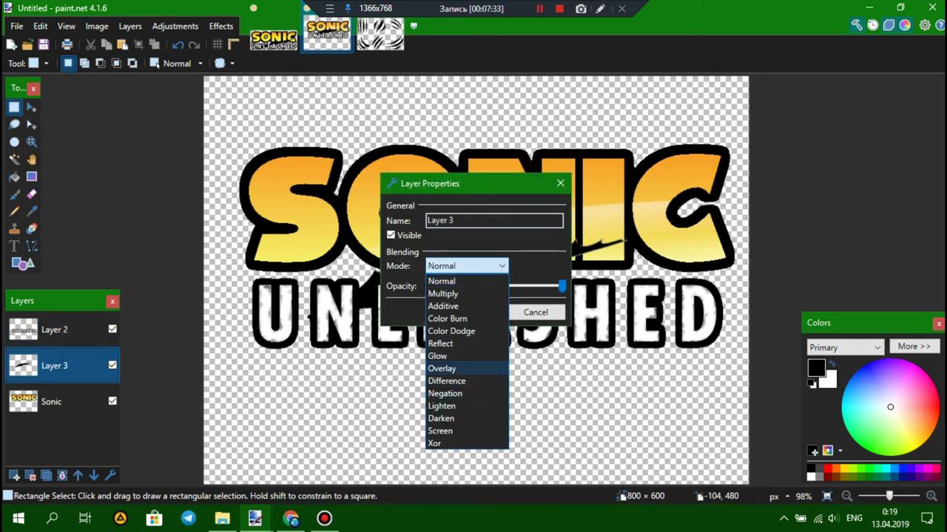
click(446, 319)
click(471, 310)
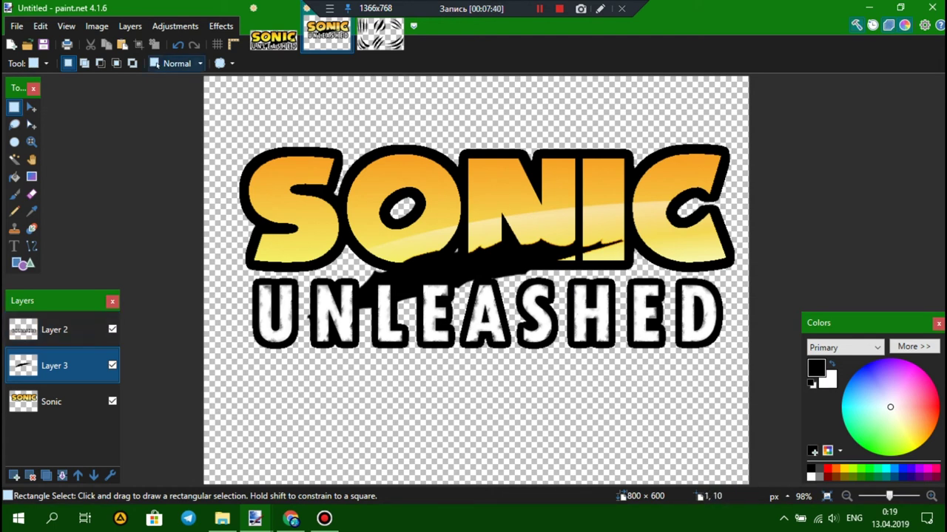
click(97, 26)
click(115, 190)
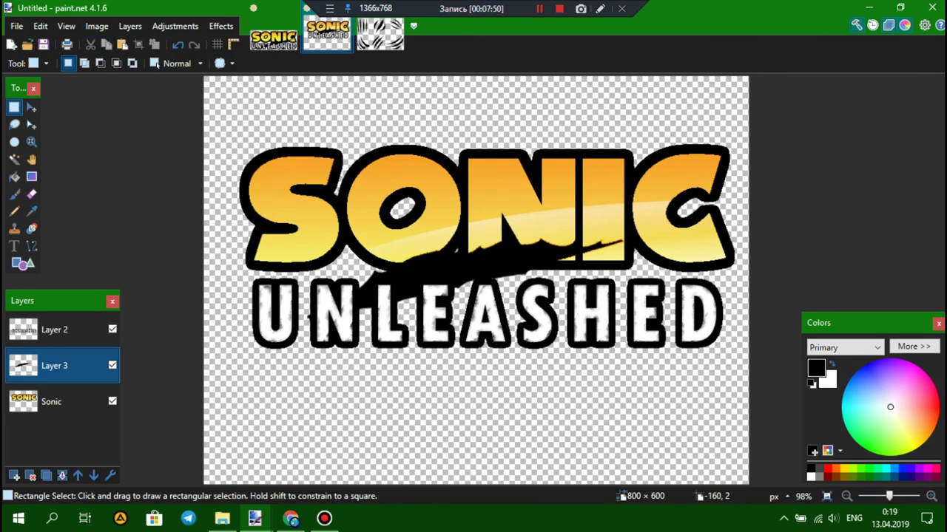
- Add a thin white outline around the flattened logo using Outline Object with width 2 and softness 0
click(220, 26)
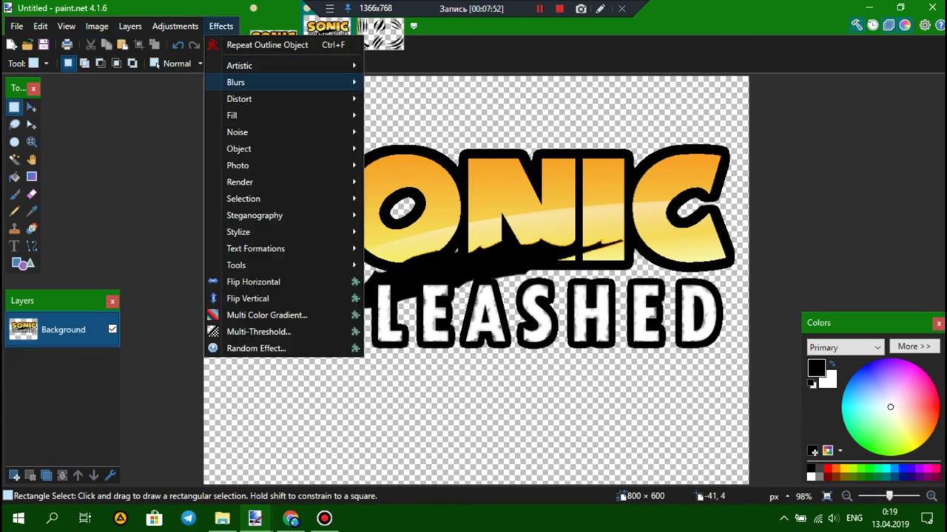
mouse_move(244, 148)
click(444, 216)
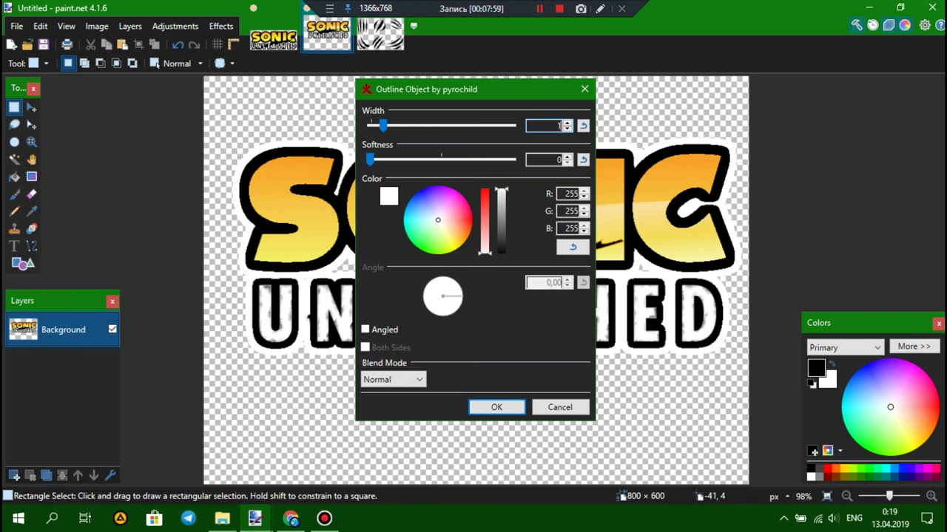
text(2)
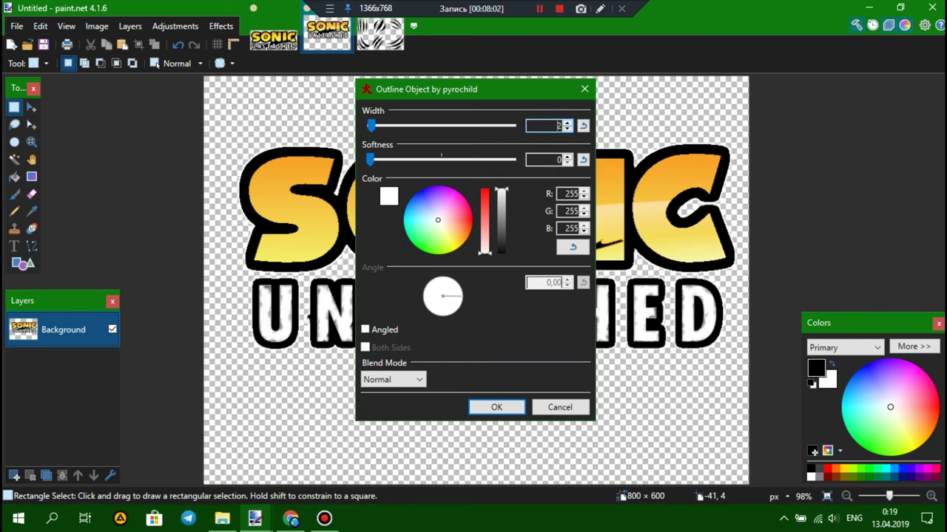
key(Return)
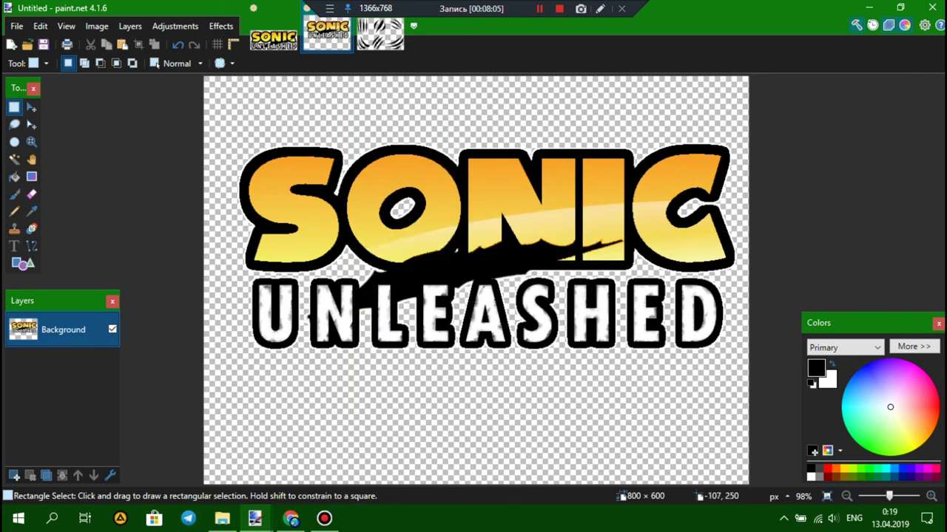
- Move the whole logo about 10 px left and 8 px down on the canvas and deselect it
click(31, 107)
drag(445, 248, 436, 258)
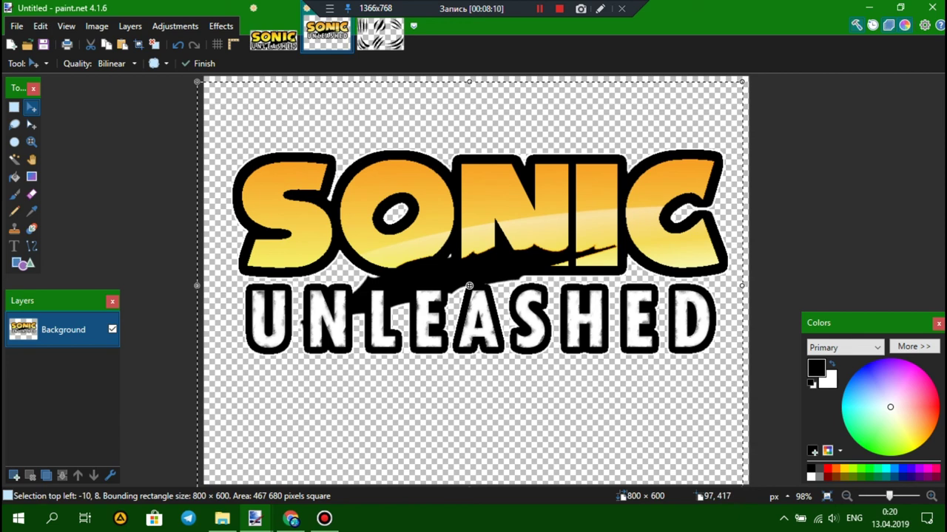
key(ctrl+d)
- Add an angled black Outline Object shadow to the logo with width 3, softness 255 and angle -60°
click(220, 26)
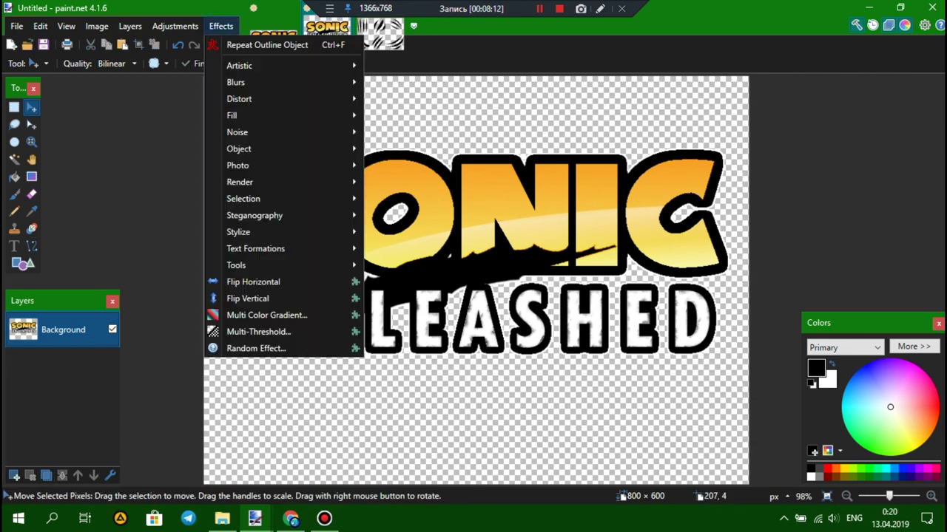
mouse_move(239, 148)
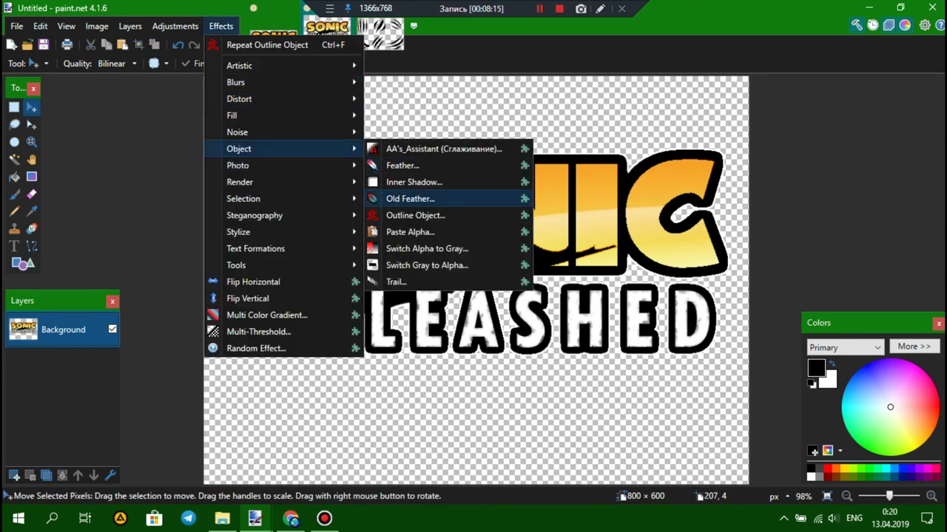
click(415, 215)
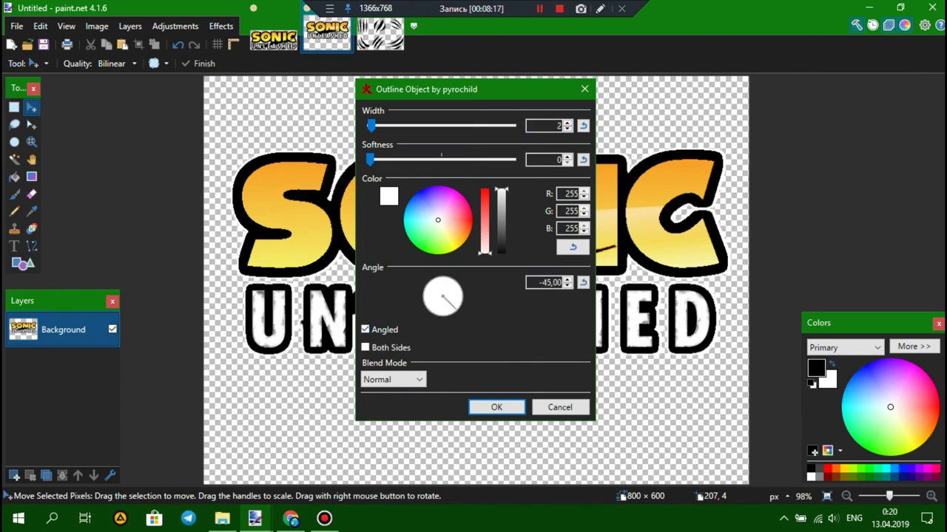
click(547, 126)
drag(501, 190, 501, 253)
drag(370, 160, 514, 159)
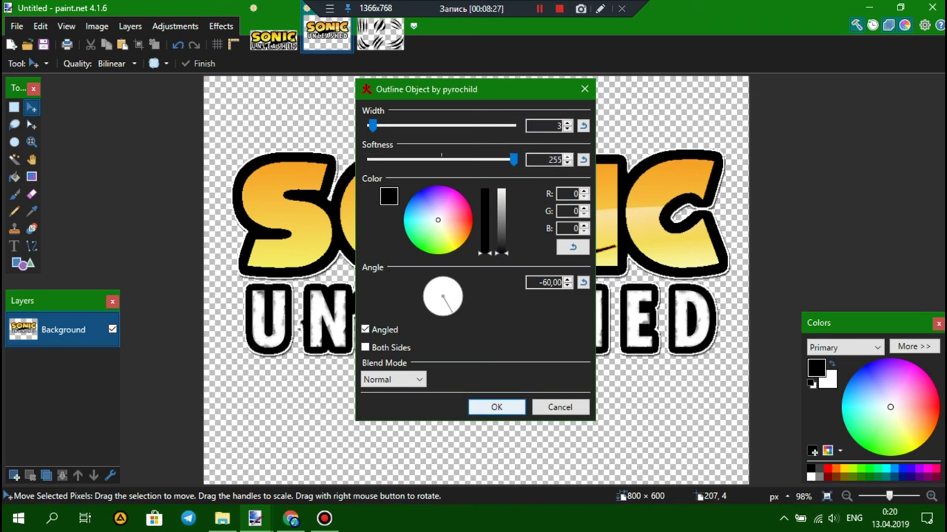
click(496, 407)
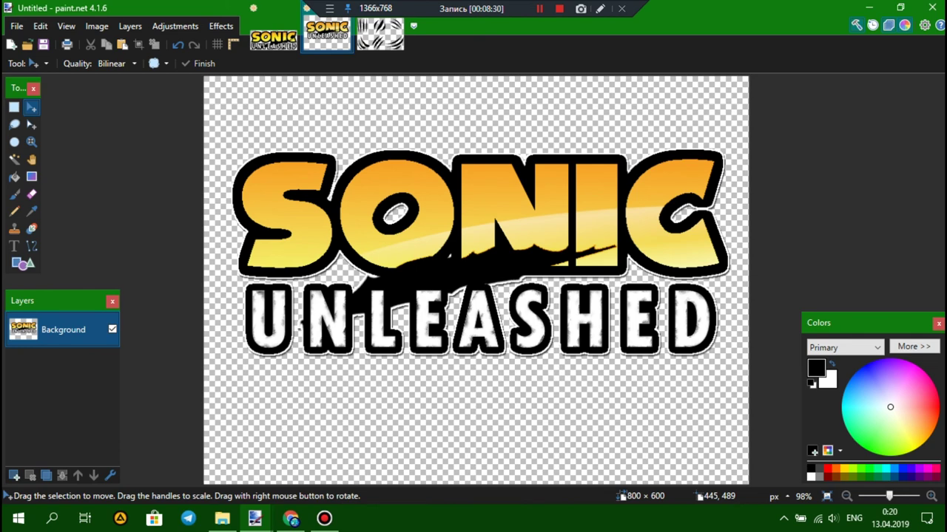